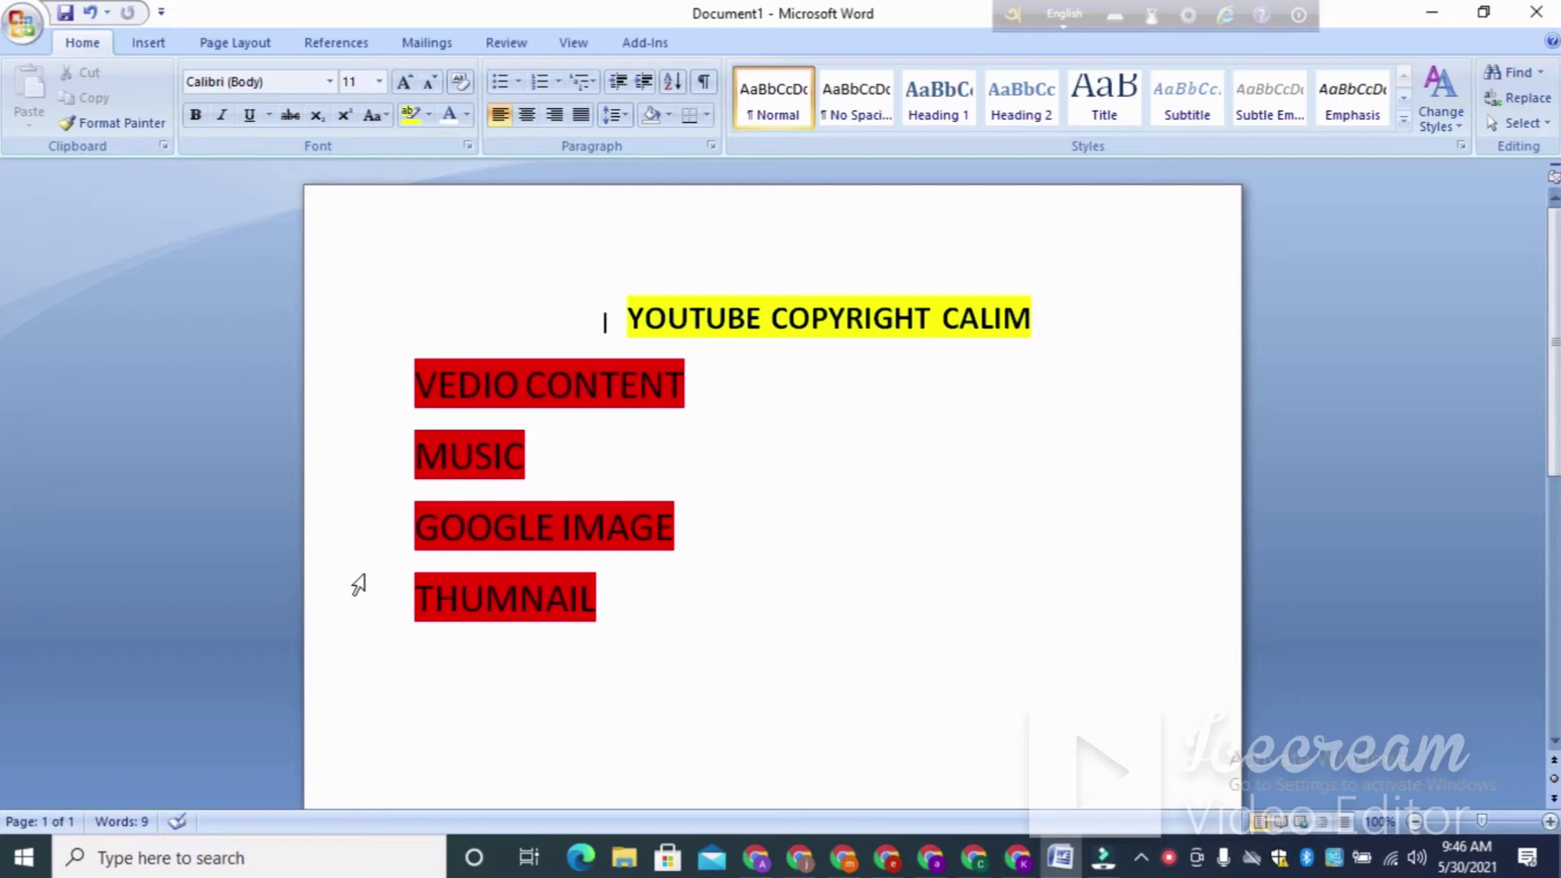
# Minimize the Word document and open Chrome from the desktop in a maximized window
pyautogui.click(598, 231)
pyautogui.click(1431, 12)
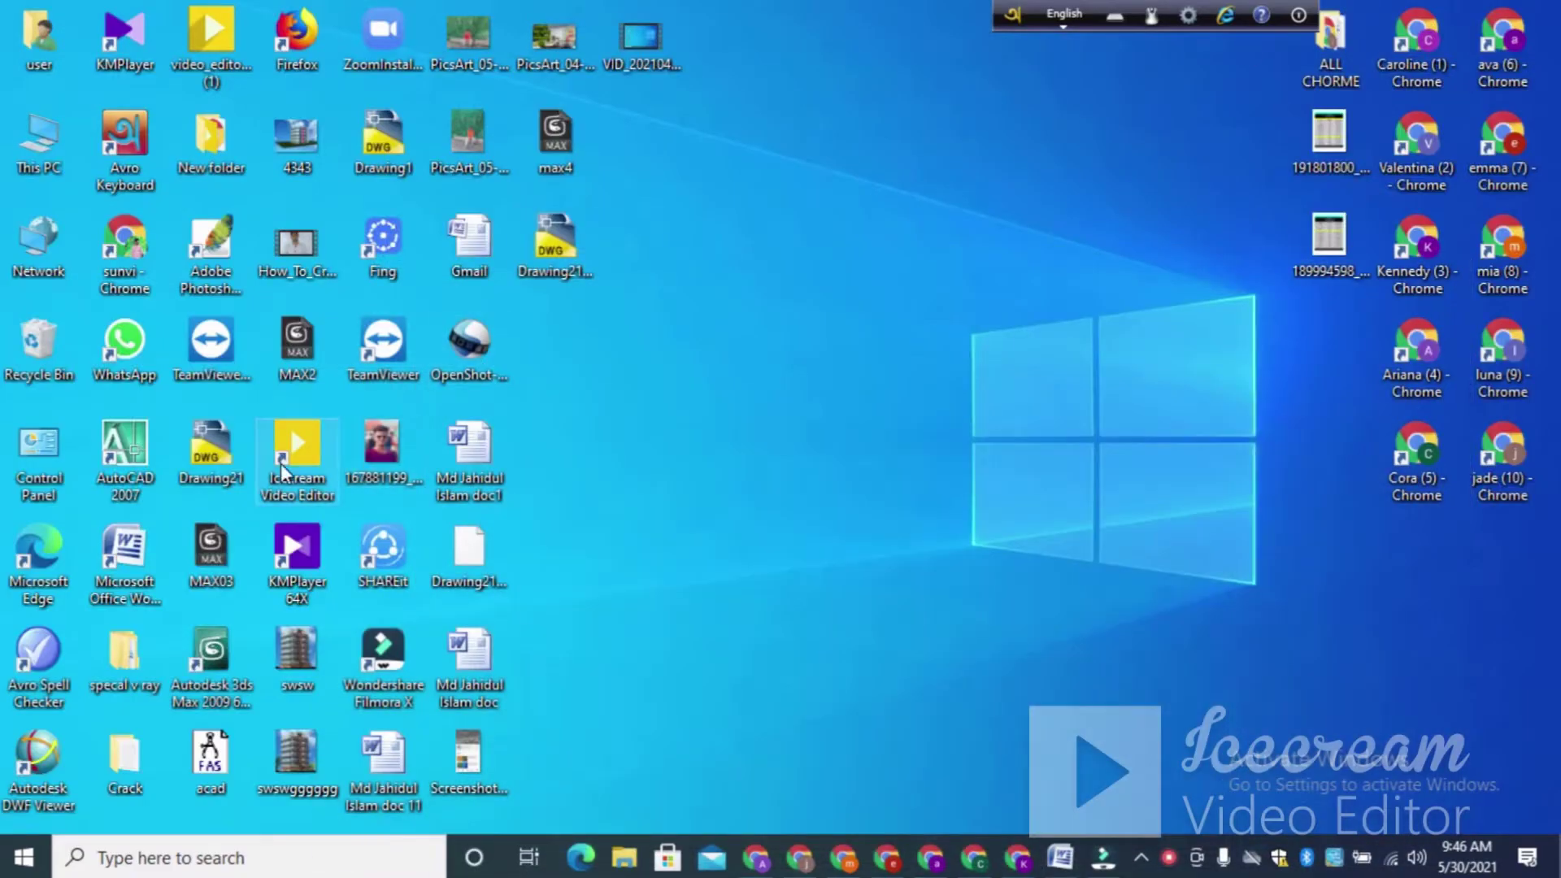
pyautogui.doubleClick(128, 242)
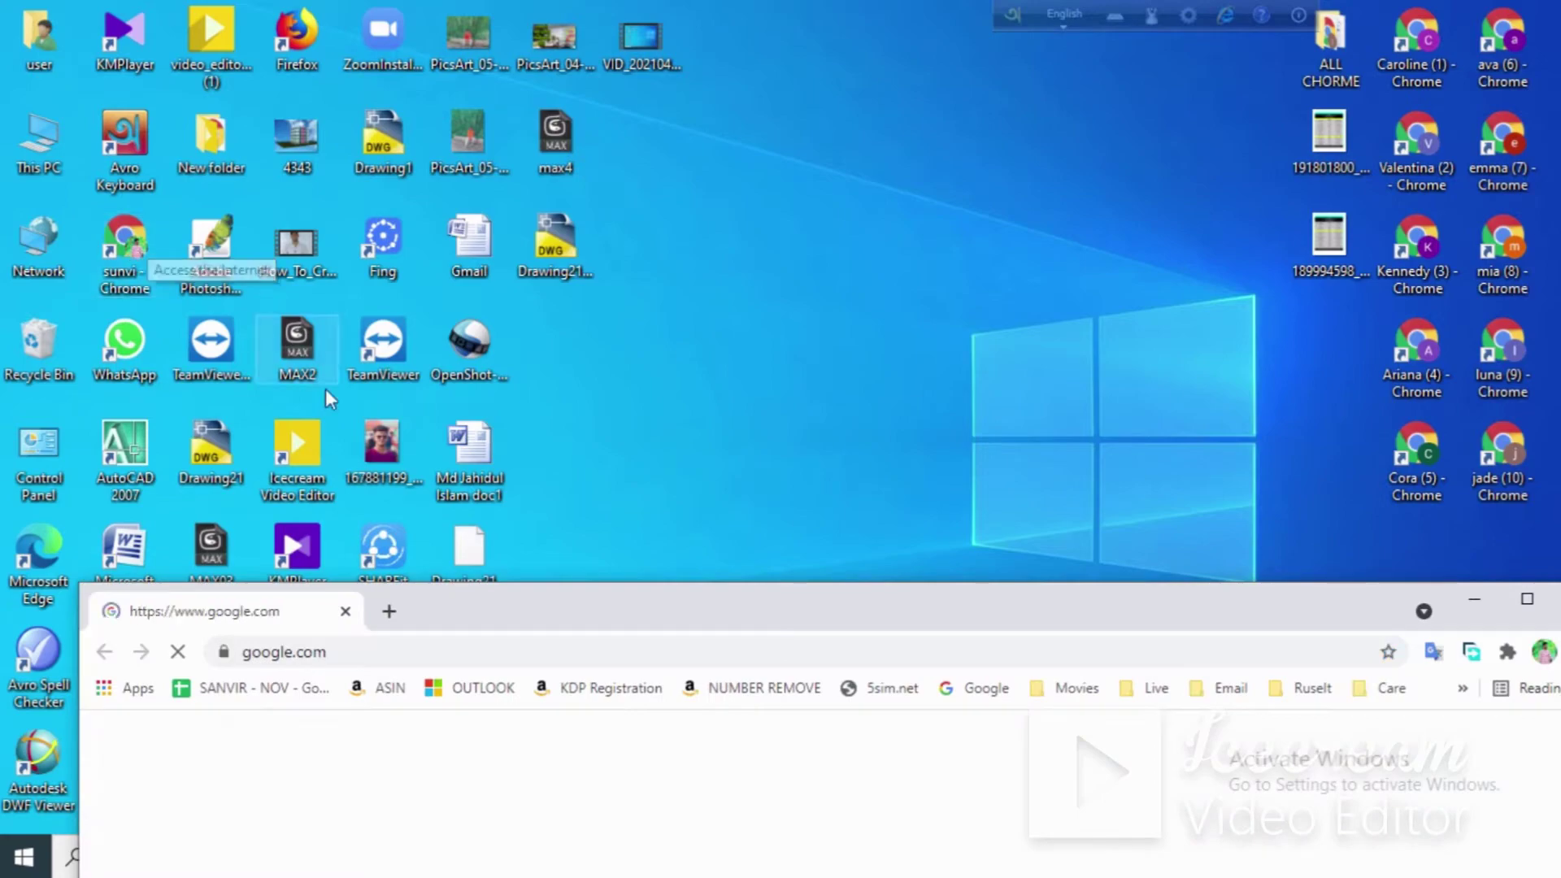
pyautogui.click(1520, 601)
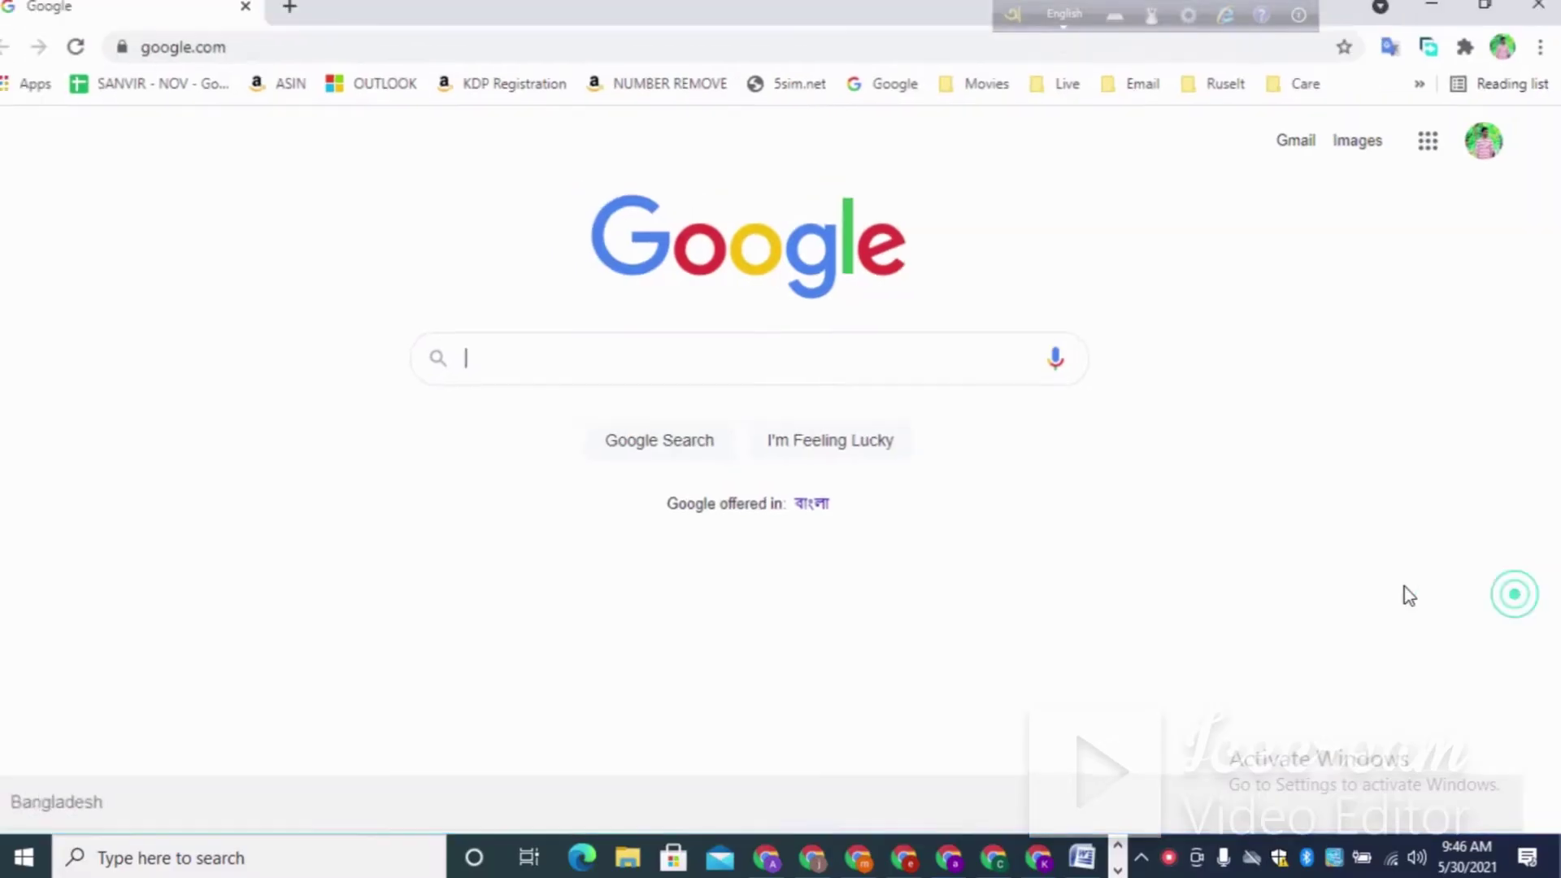
# Search Google for youtube and open the YouTube site
pyautogui.click(679, 344)
pyautogui.click(602, 397)
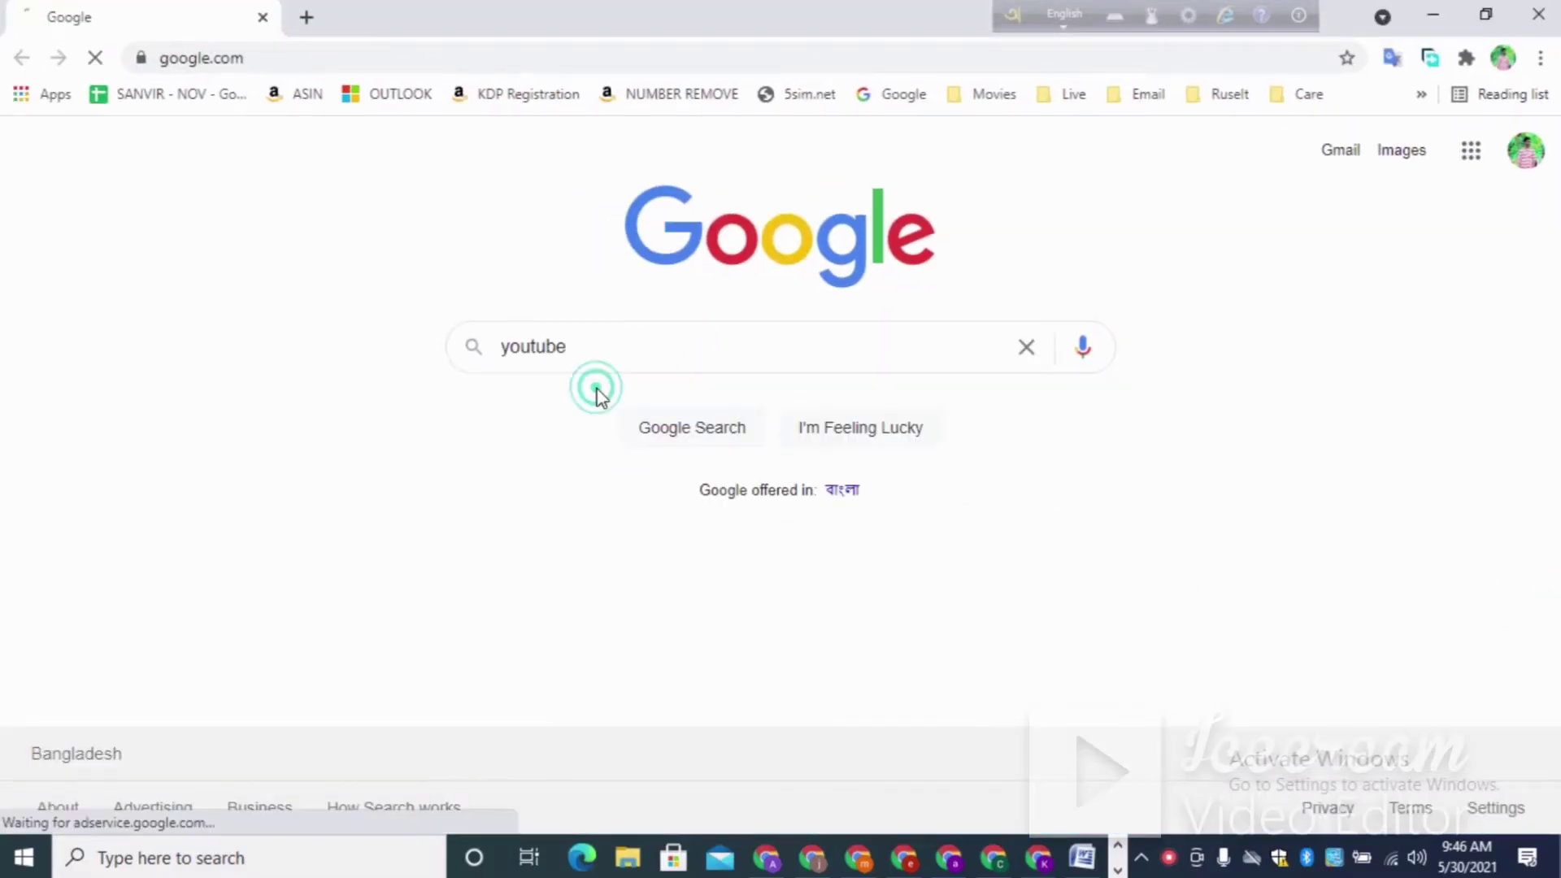
pyautogui.click(219, 372)
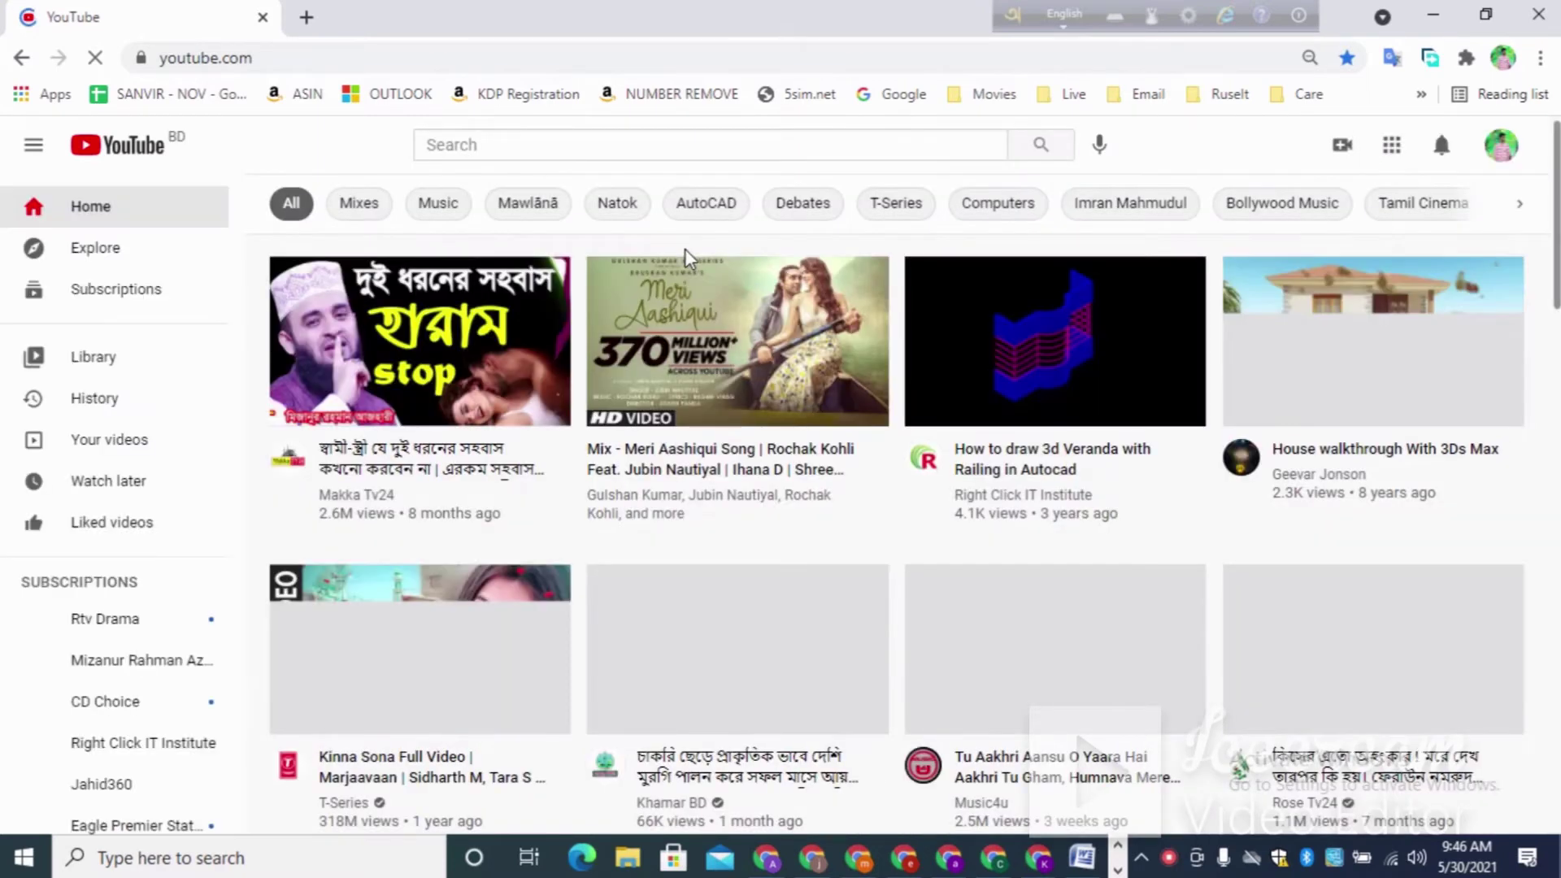
# Open YouTube Studio for the signed-in account
pyautogui.scroll(-3, 661, 261)
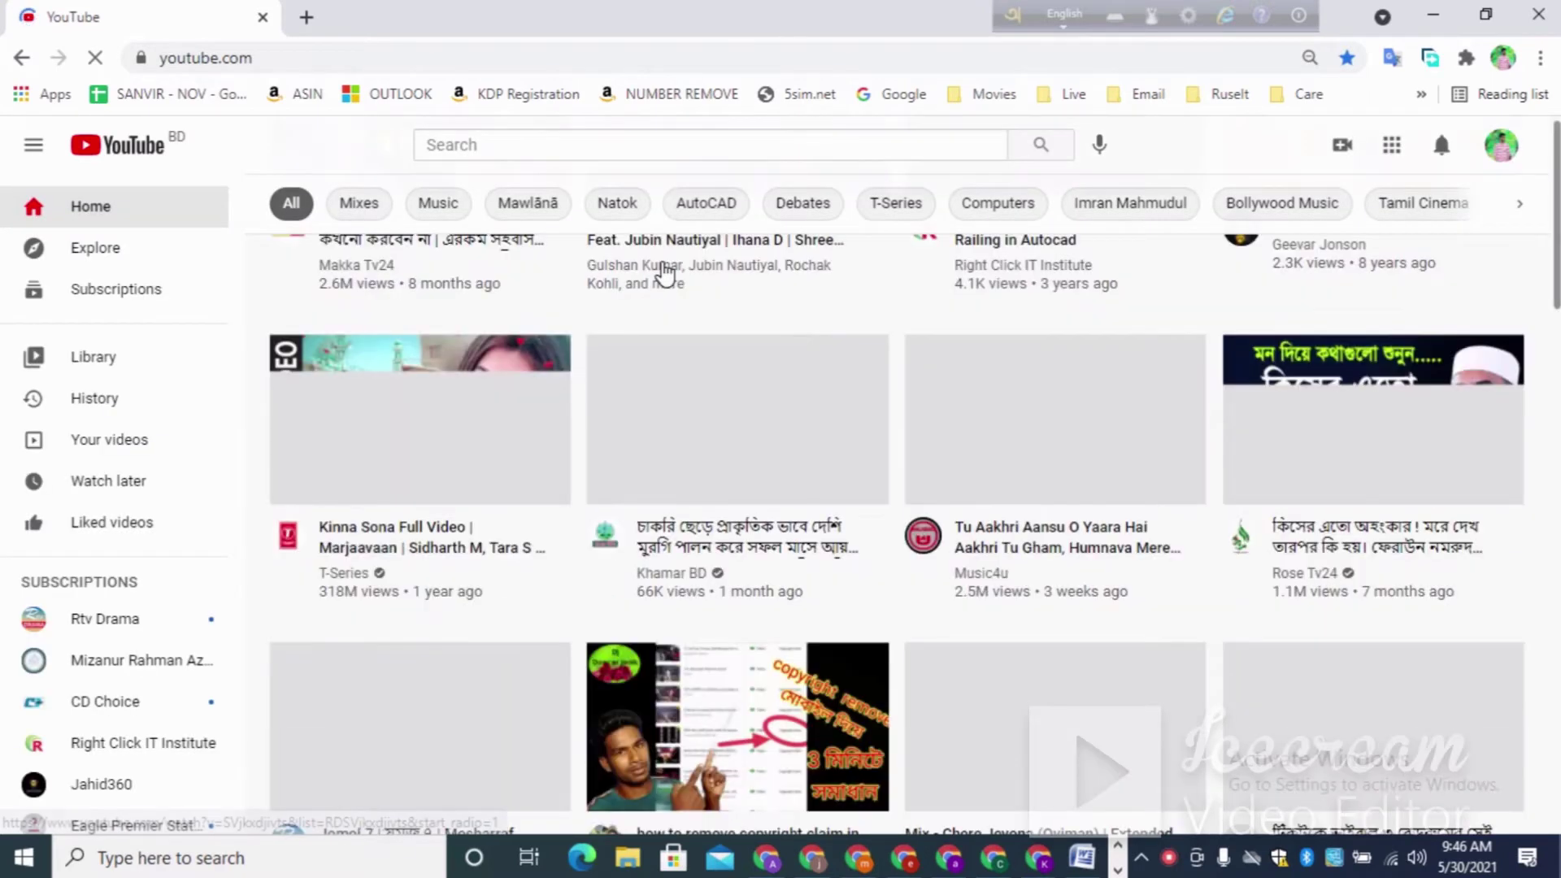
pyautogui.click(1502, 148)
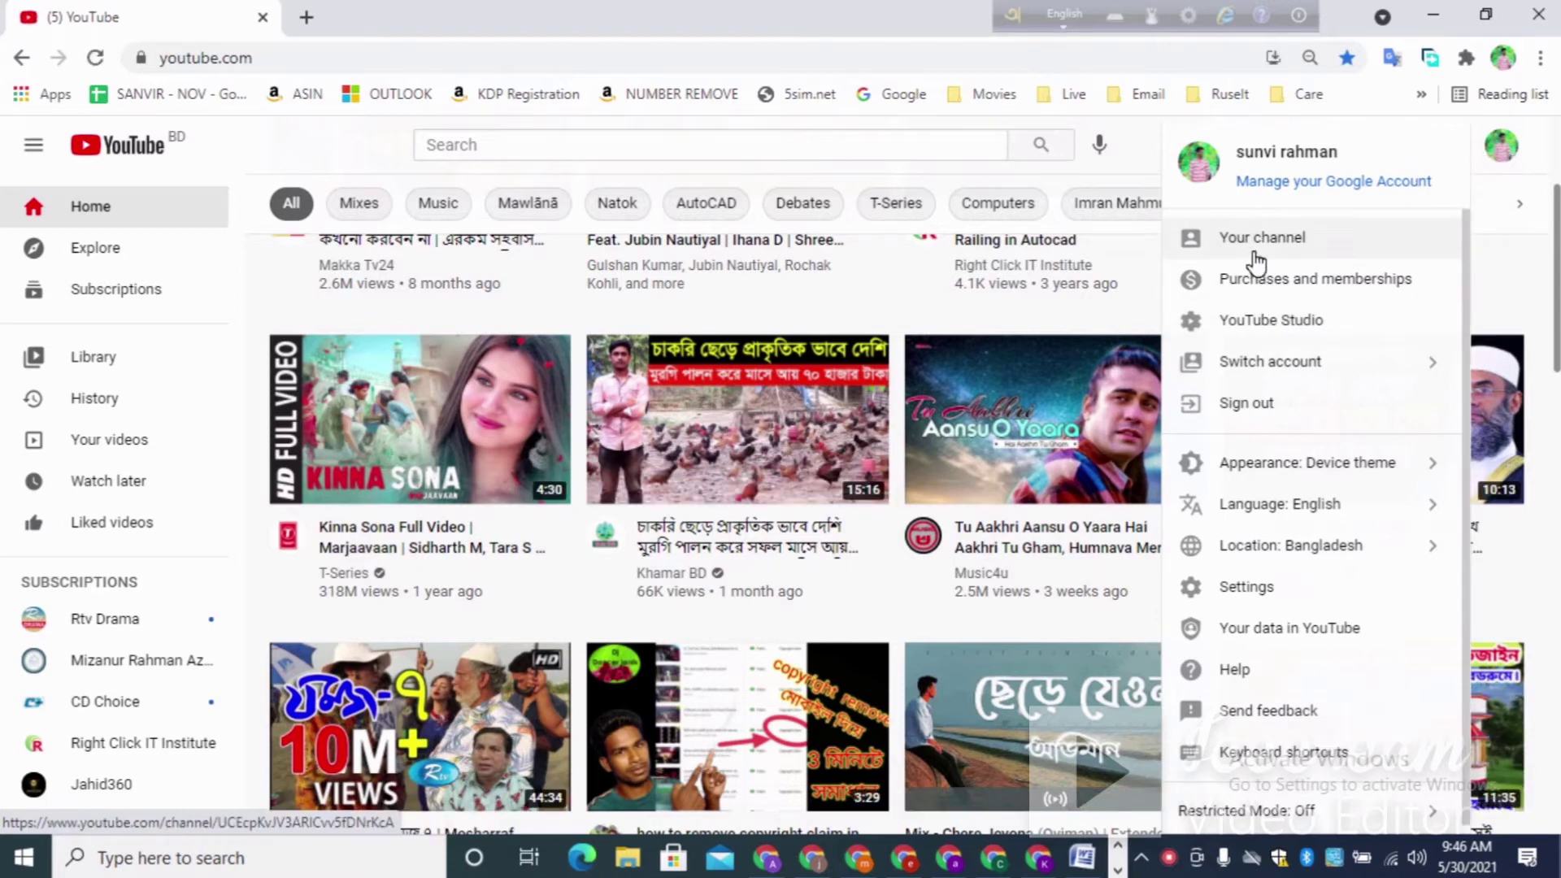
pyautogui.click(1289, 322)
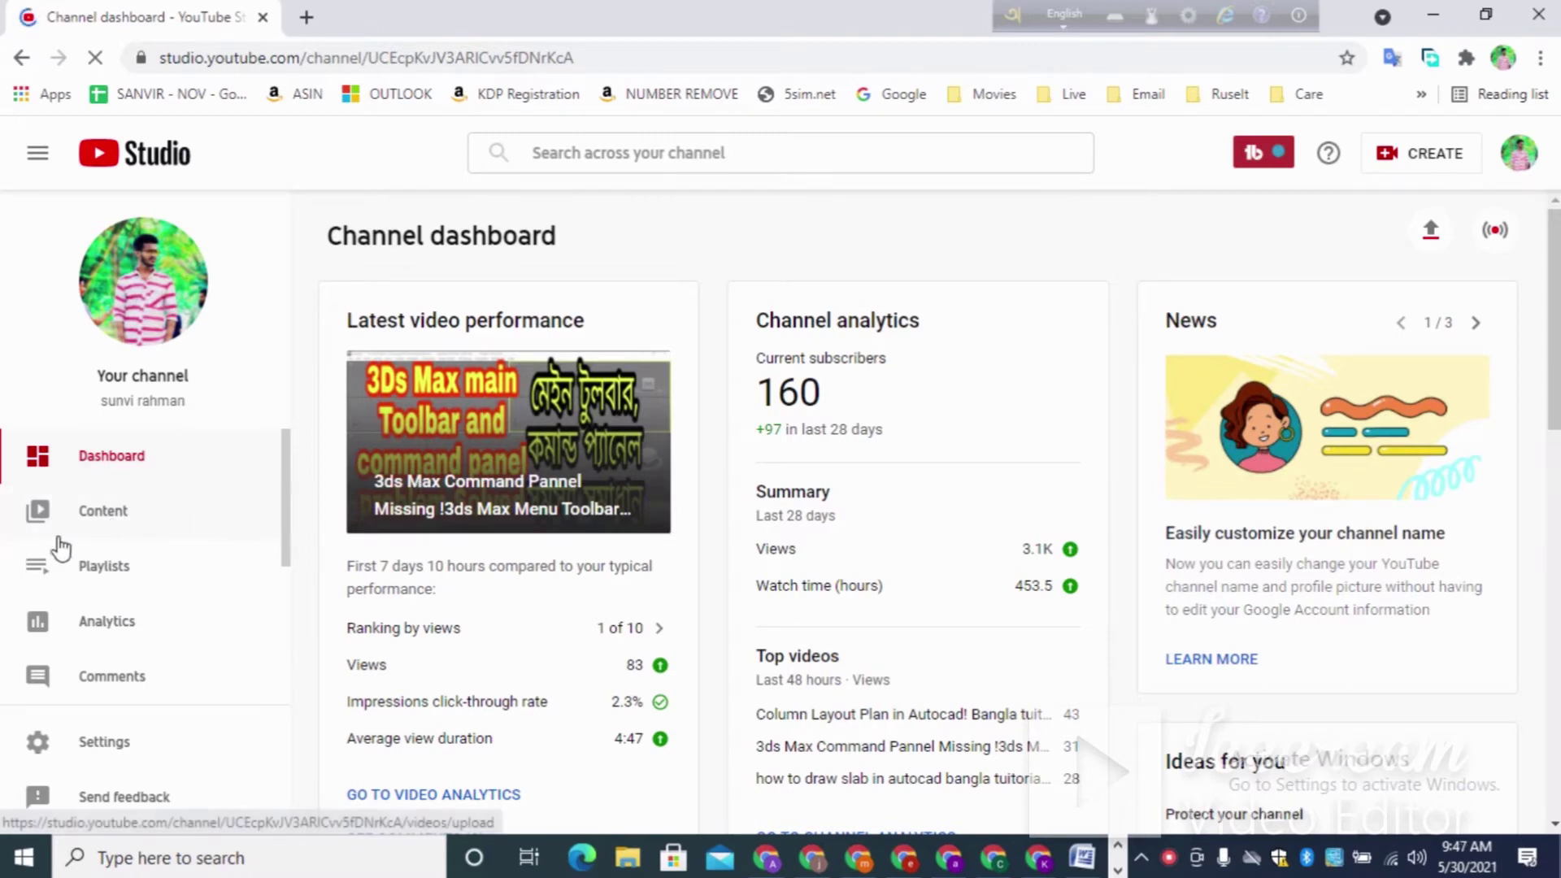
# Open the channel's content list with the uploaded videos in YouTube Studio
pyautogui.hotkey('ctrl', '+')
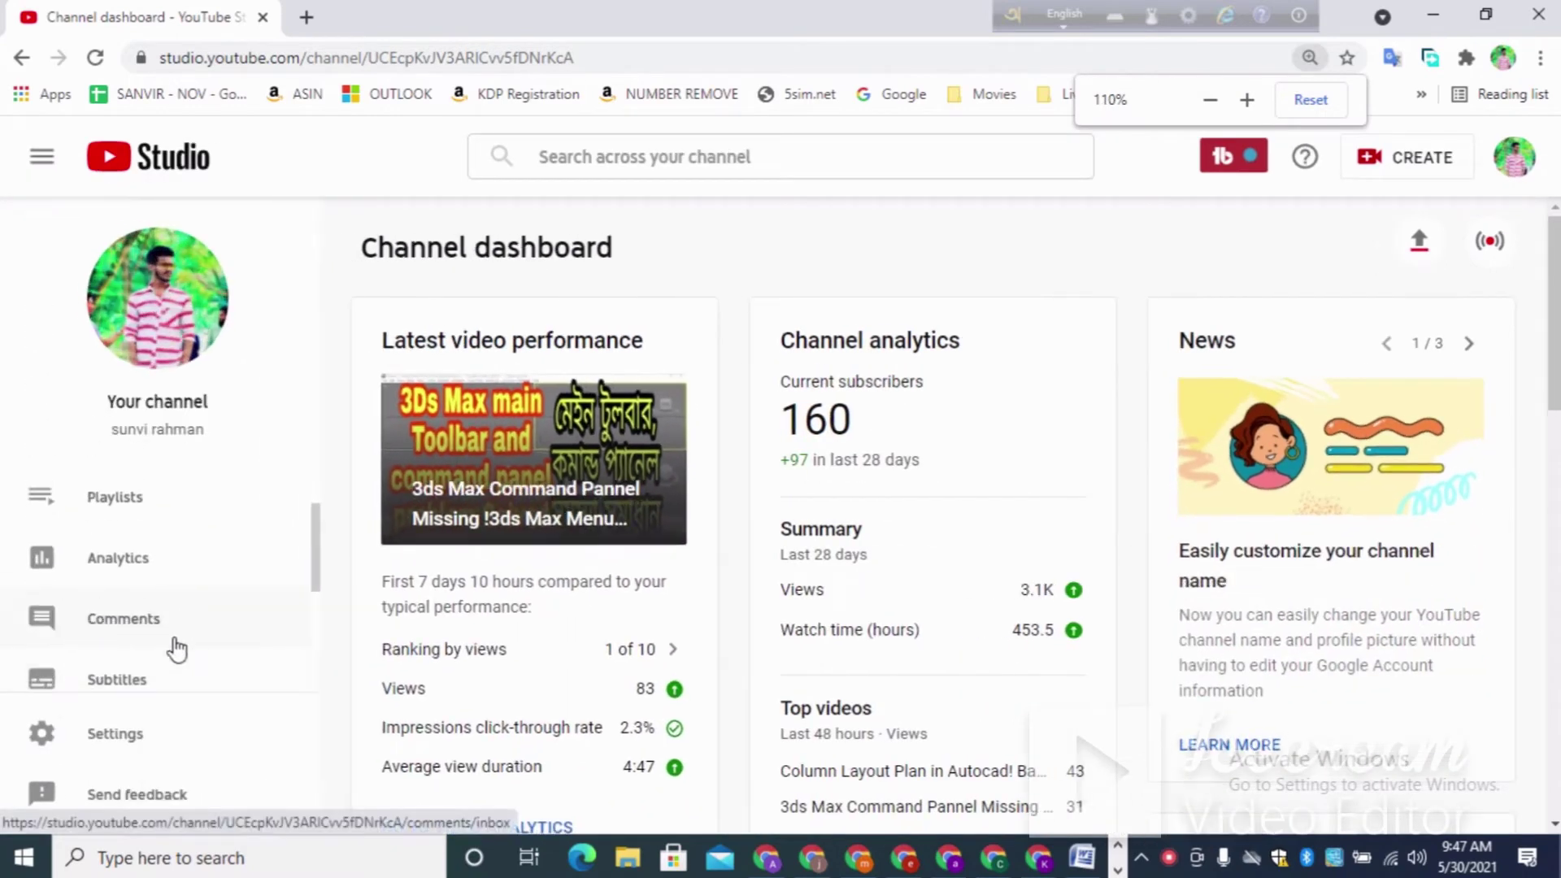
pyautogui.hotkey('ctrl', '-')
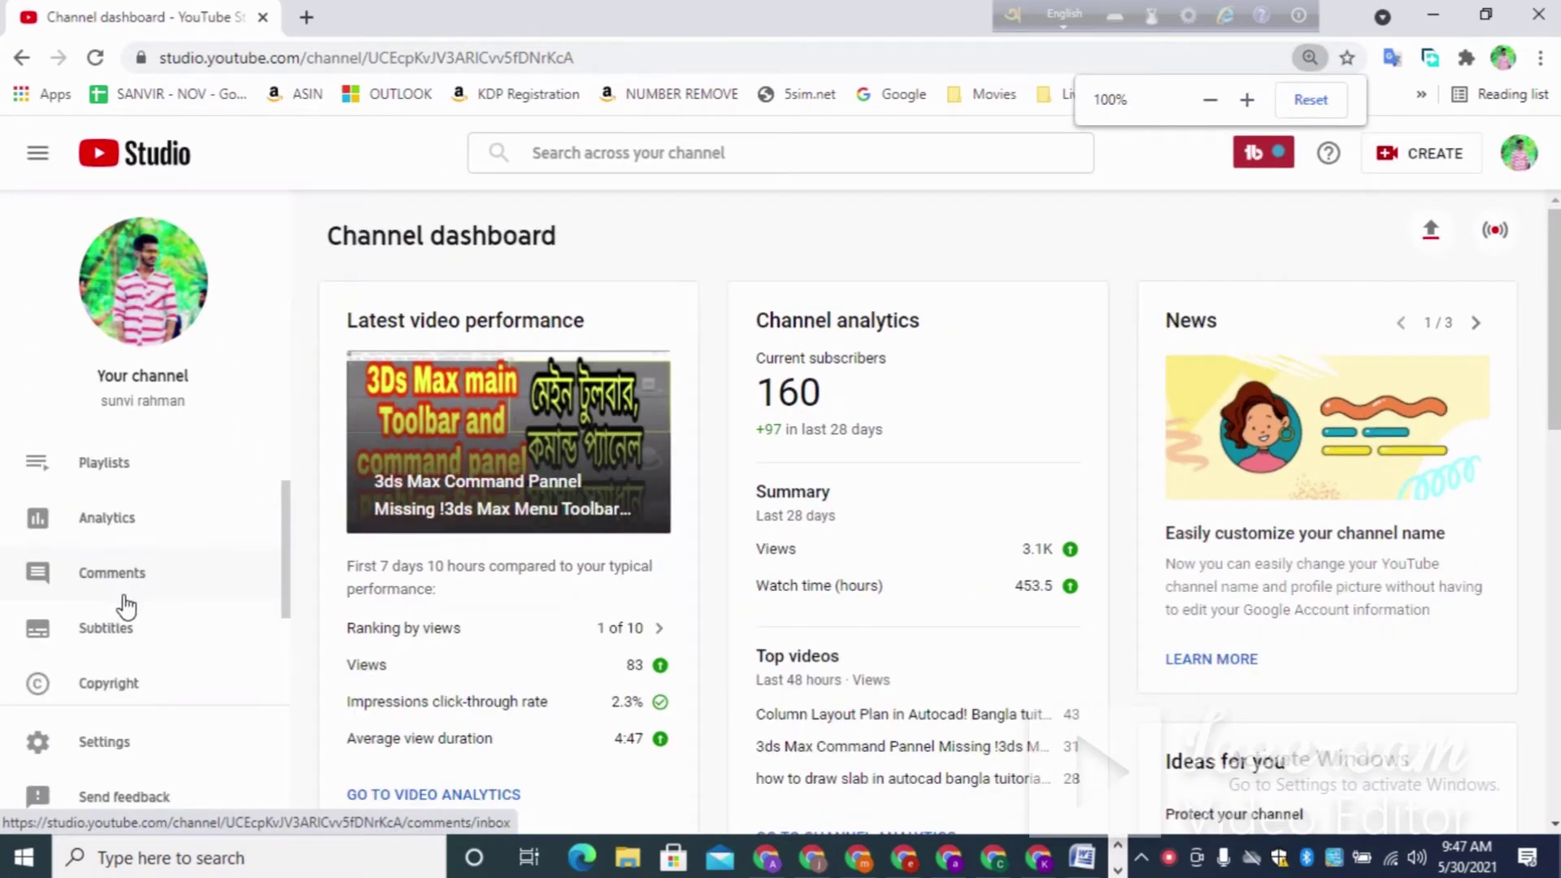
pyautogui.scroll(-2, 126, 586)
pyautogui.scroll(3, 124, 591)
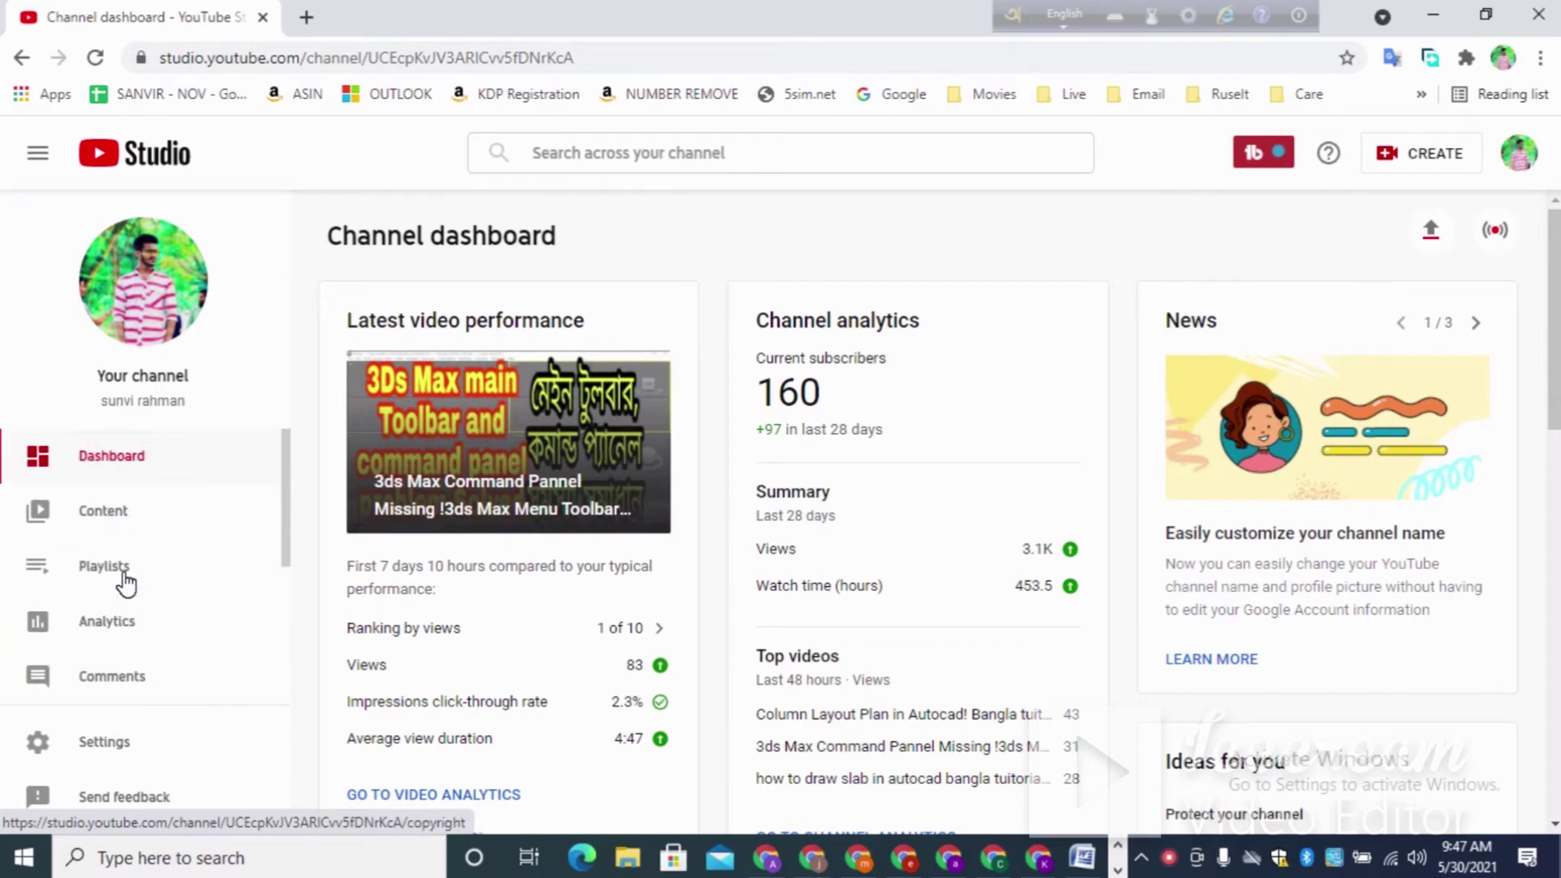
pyautogui.click(110, 513)
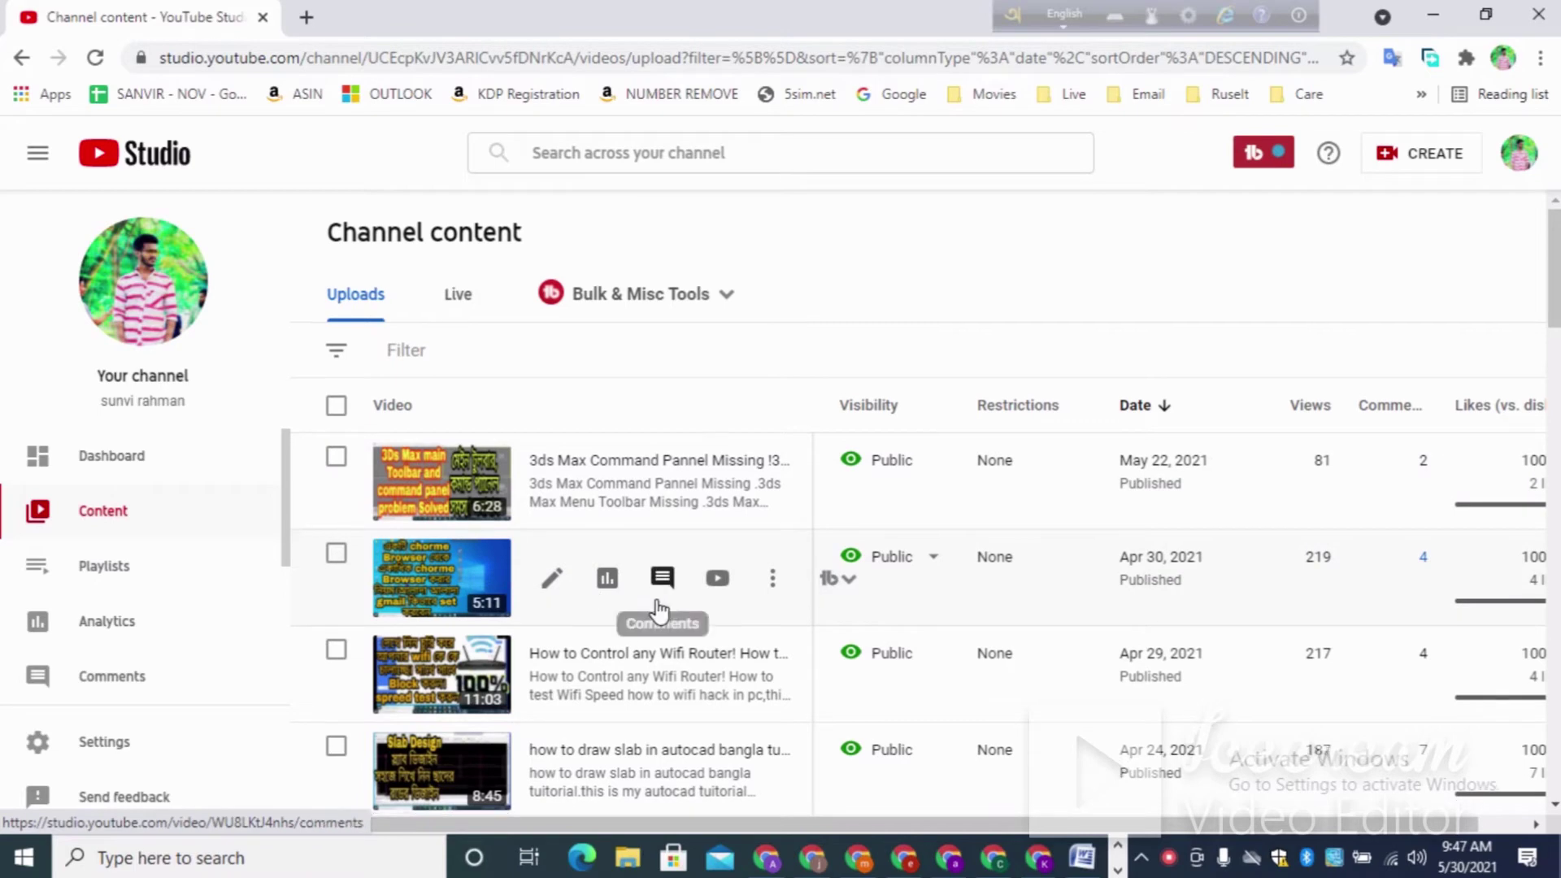
# Examine the restrictions of the uploaded videos, down to the oldest ones, for a copyright claim
pyautogui.scroll(-15, 662, 587)
pyautogui.scroll(-10, 661, 604)
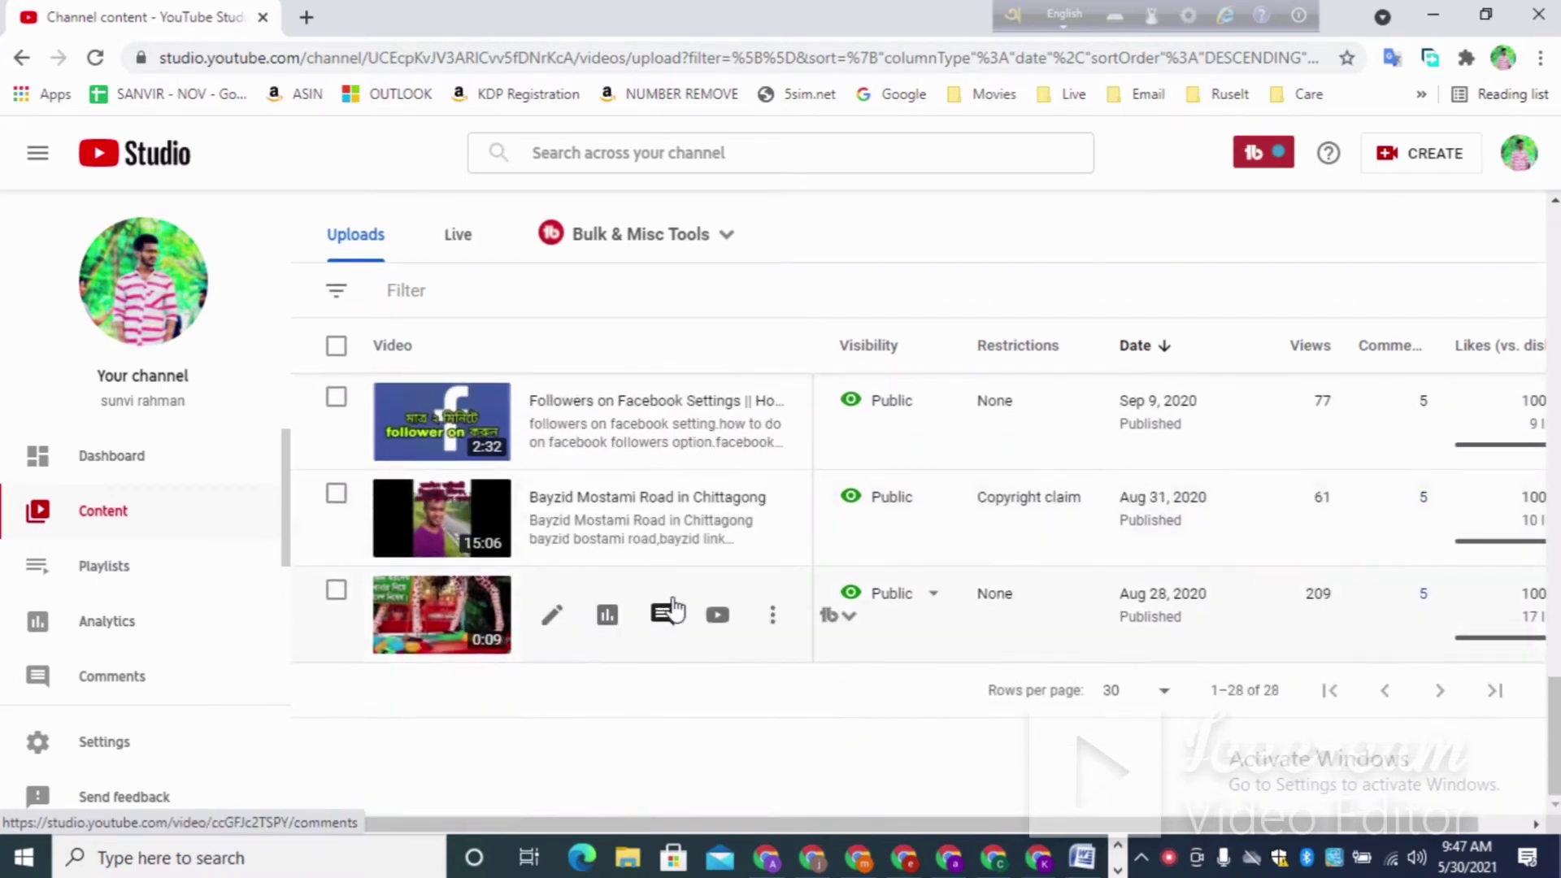
pyautogui.moveTo(1032, 526)
pyautogui.hotkey('ctrl', '-')
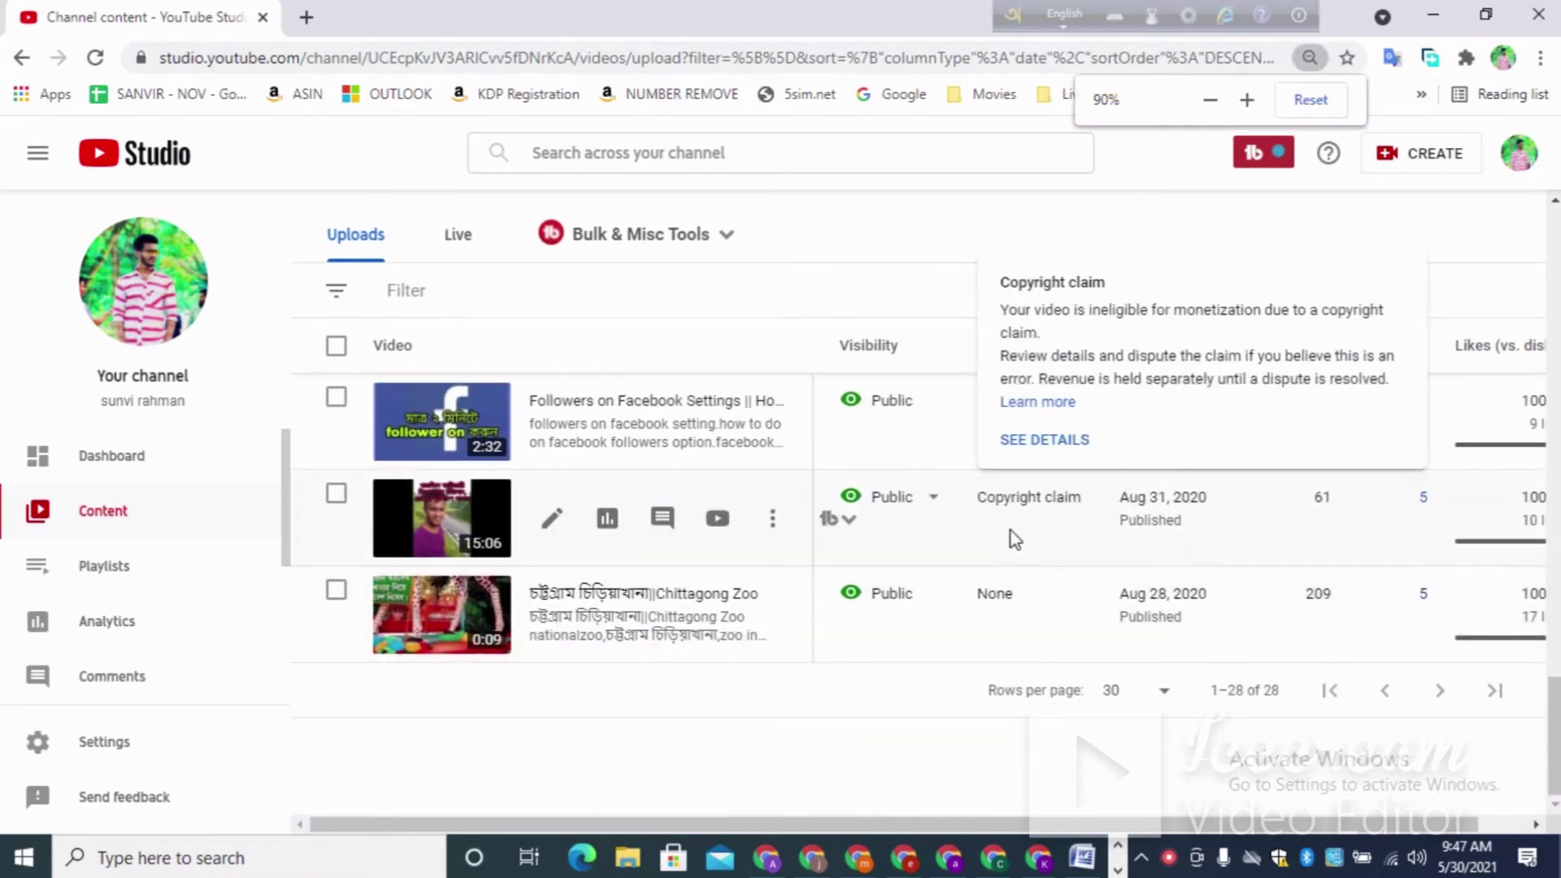
pyautogui.hotkey('ctrl', '+')
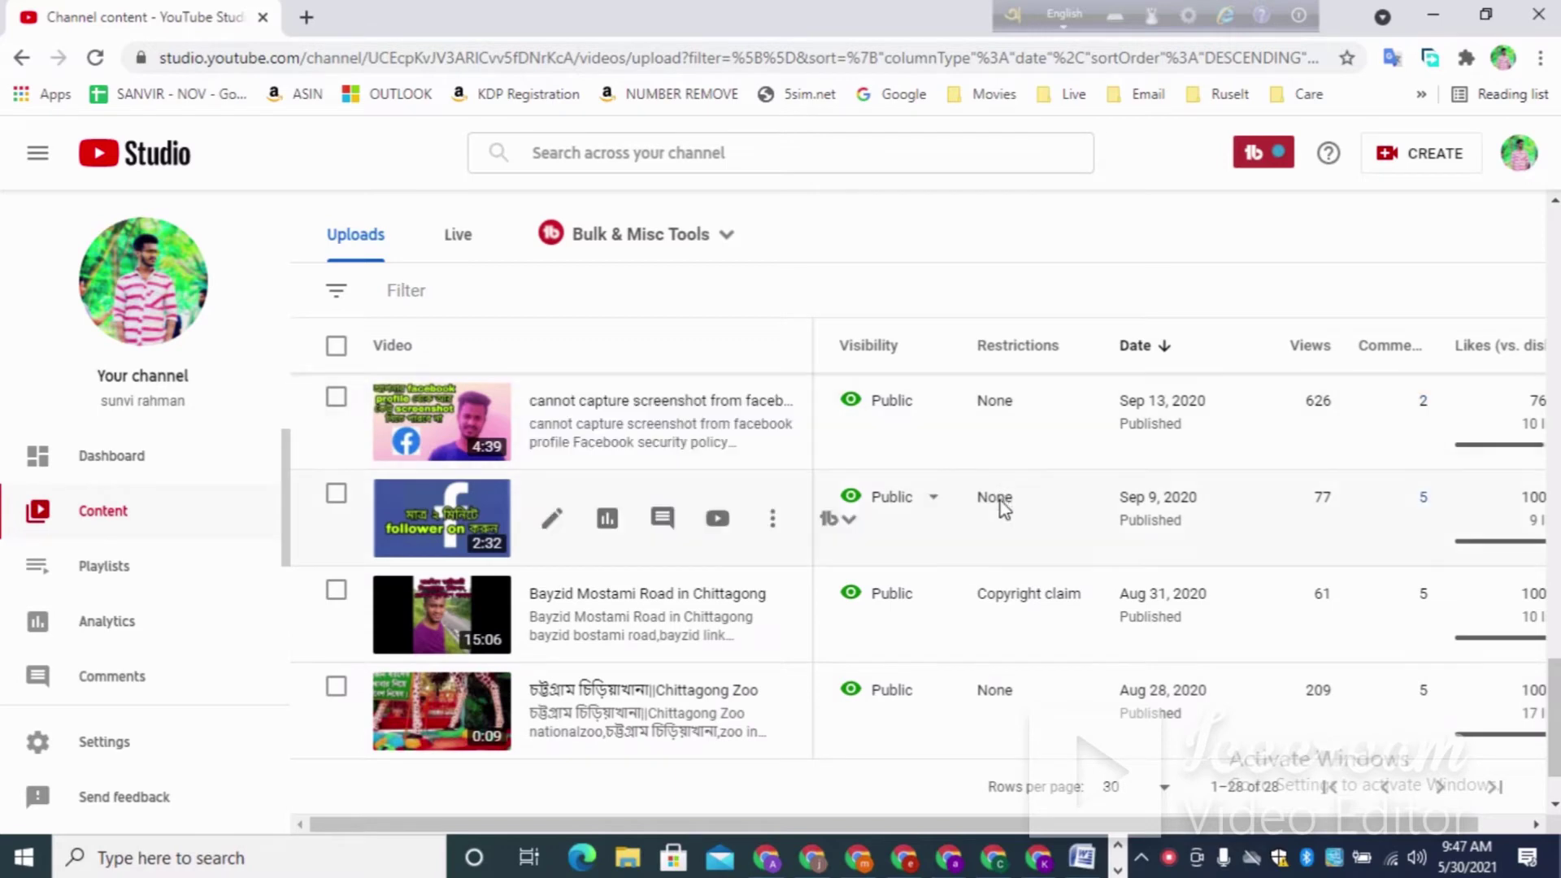
pyautogui.moveTo(1016, 621)
pyautogui.scroll(1, 715, 601)
pyautogui.scroll(-2, 737, 611)
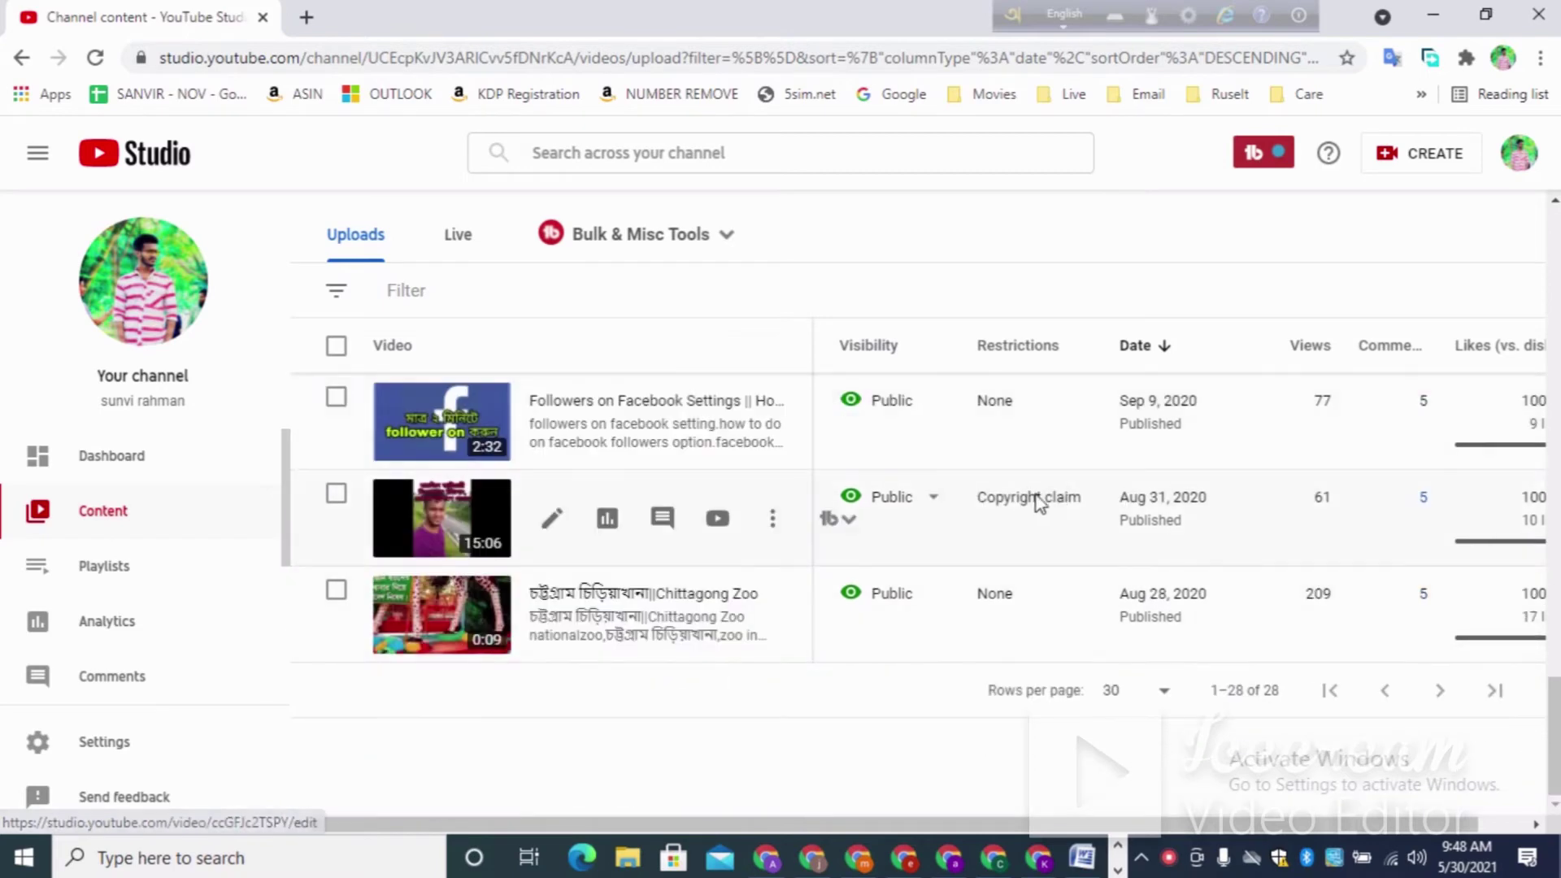
# Filter the uploads by copyright claims and open the claim details of the video "Bayzid Mostami Road in Chittagong"
pyautogui.click(337, 292)
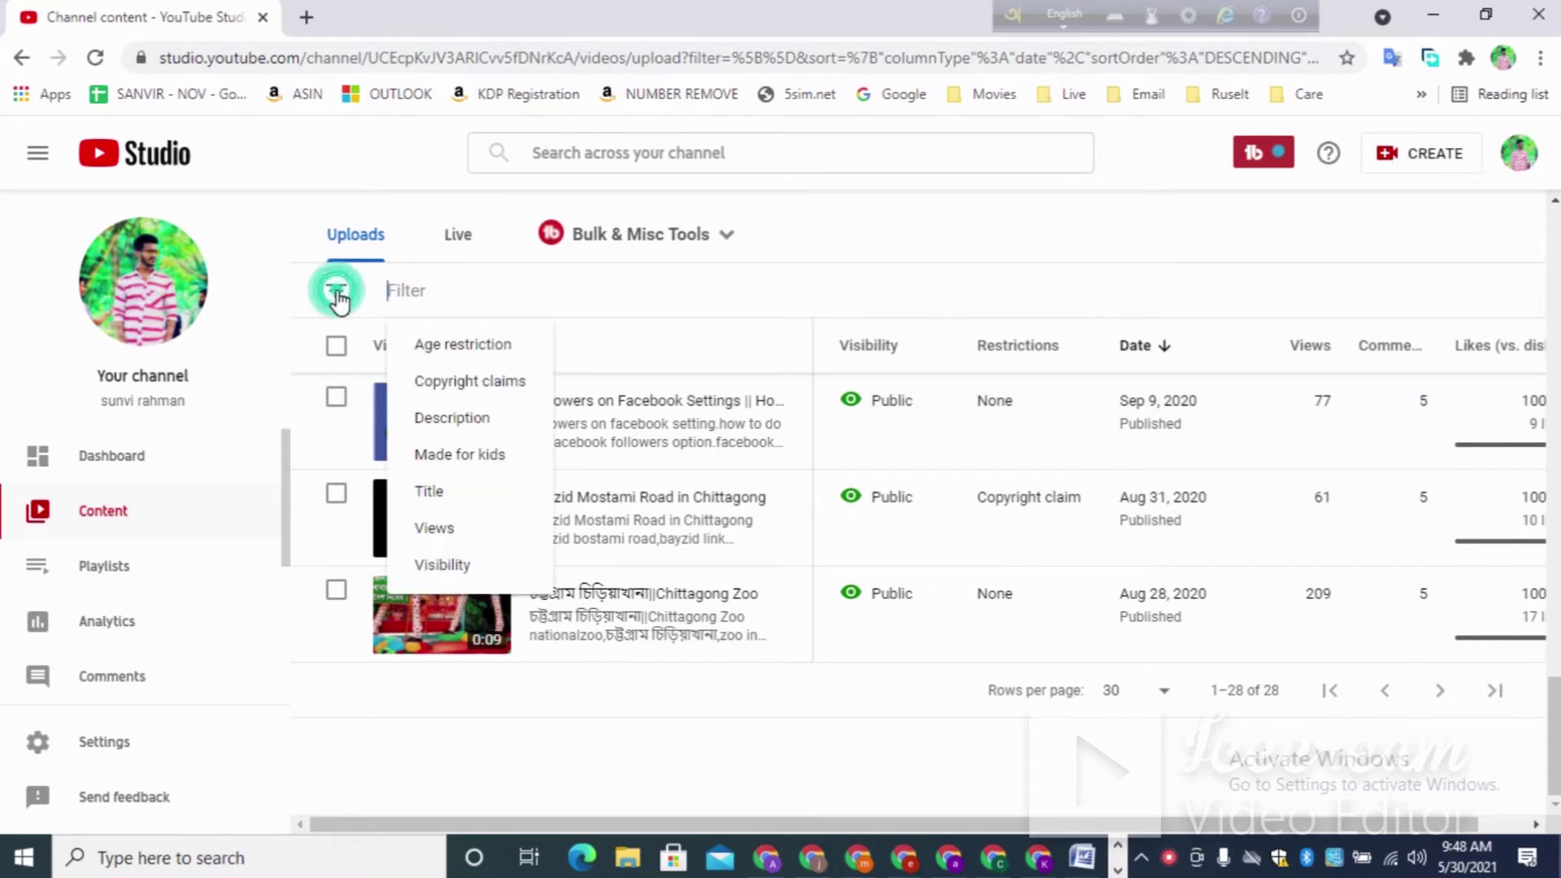
pyautogui.click(435, 390)
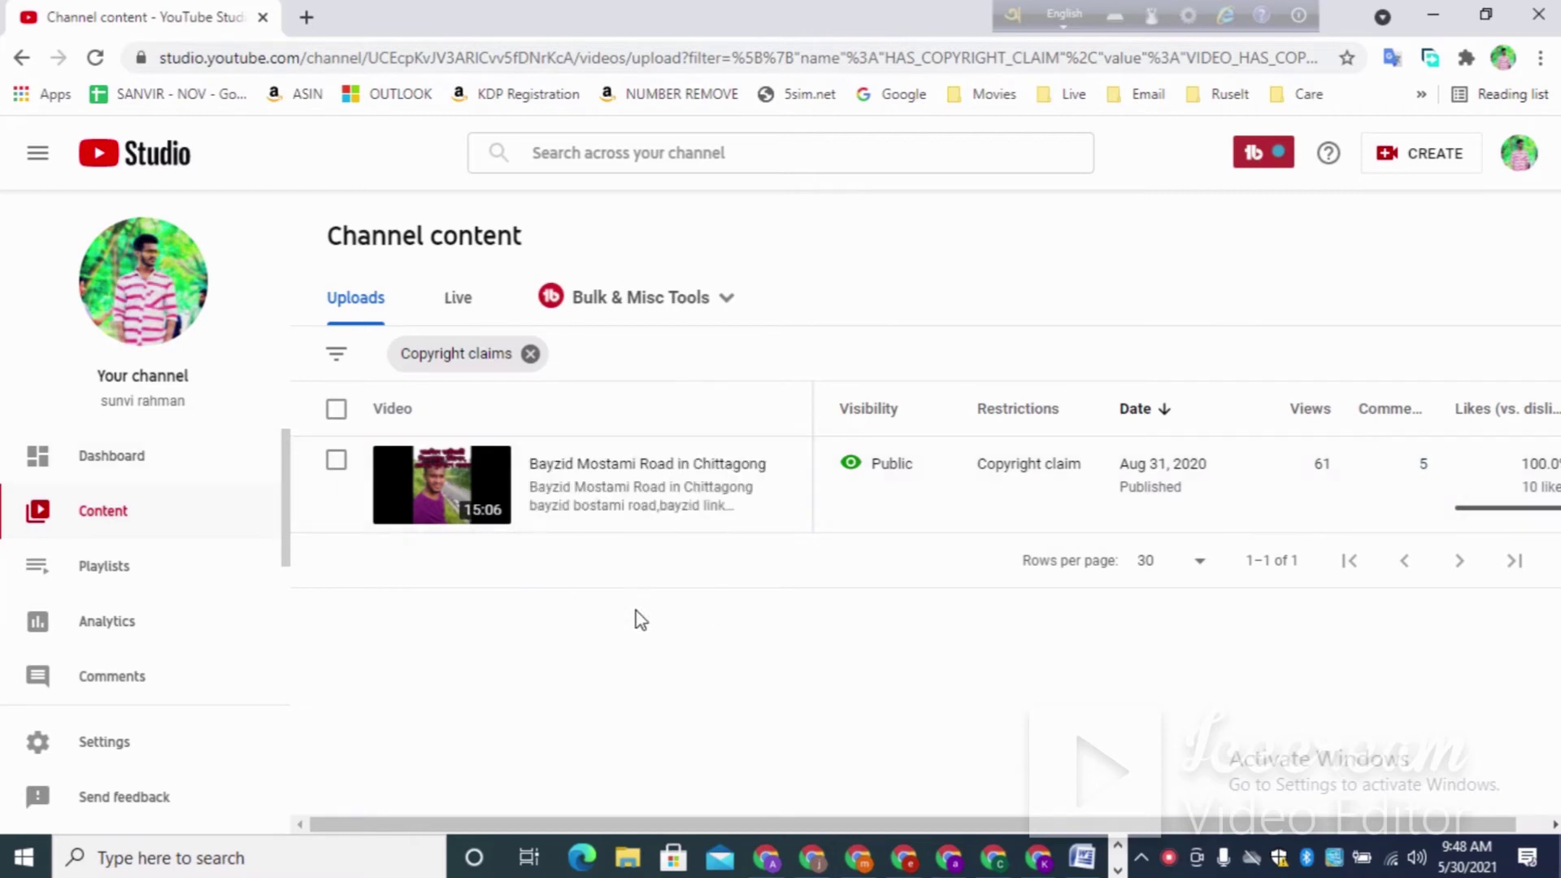
pyautogui.moveTo(1026, 481)
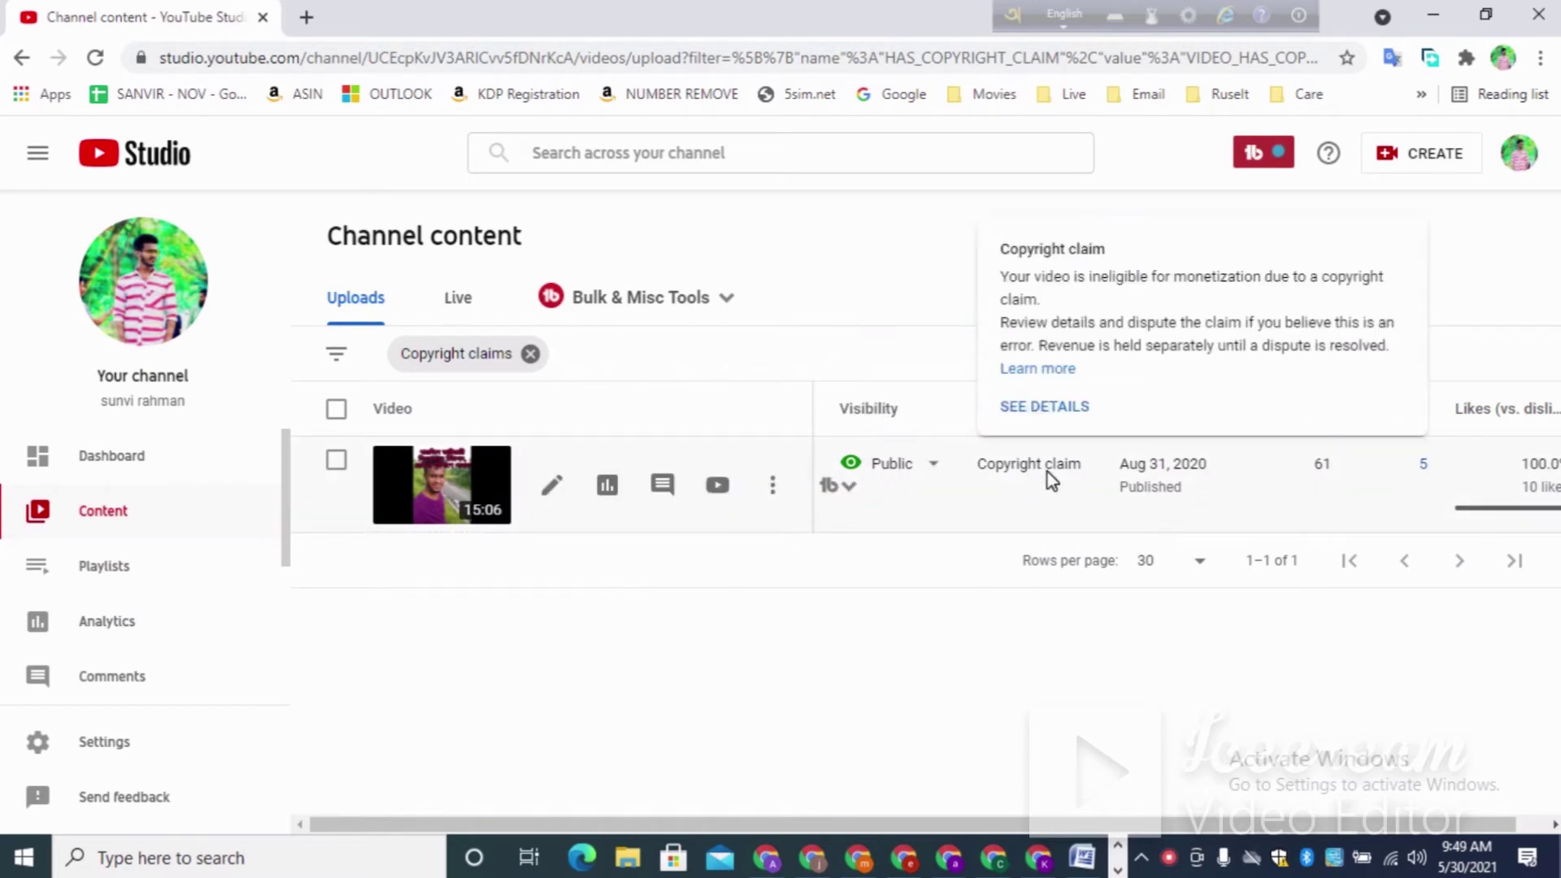
pyautogui.click(1043, 409)
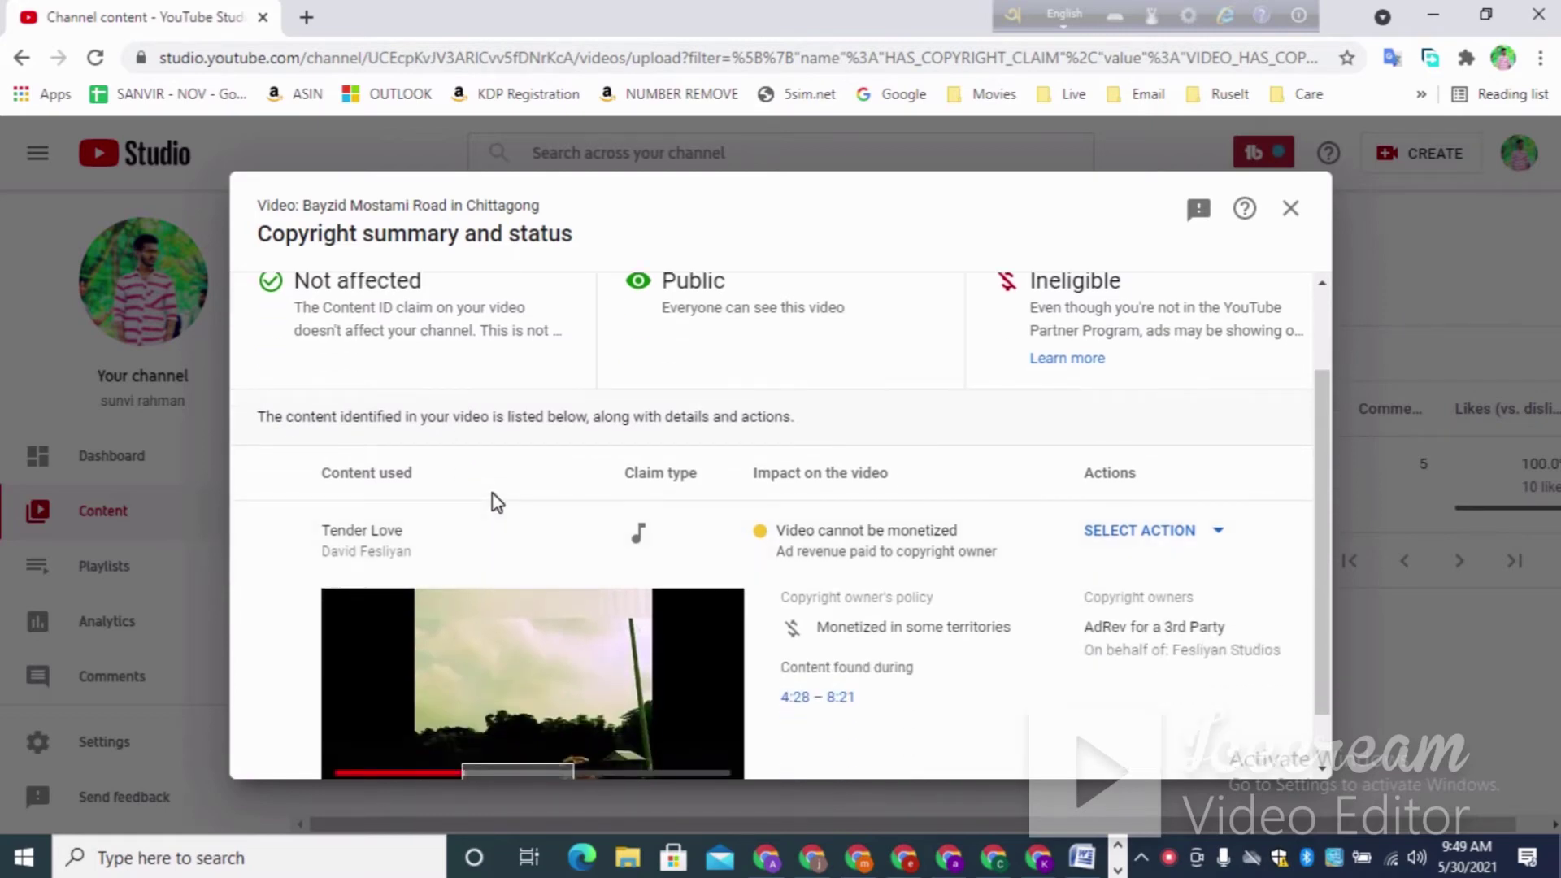
# Review the video's copyright summary and choose to replace the claimed song "Tender Love"
pyautogui.scroll(2, 491, 502)
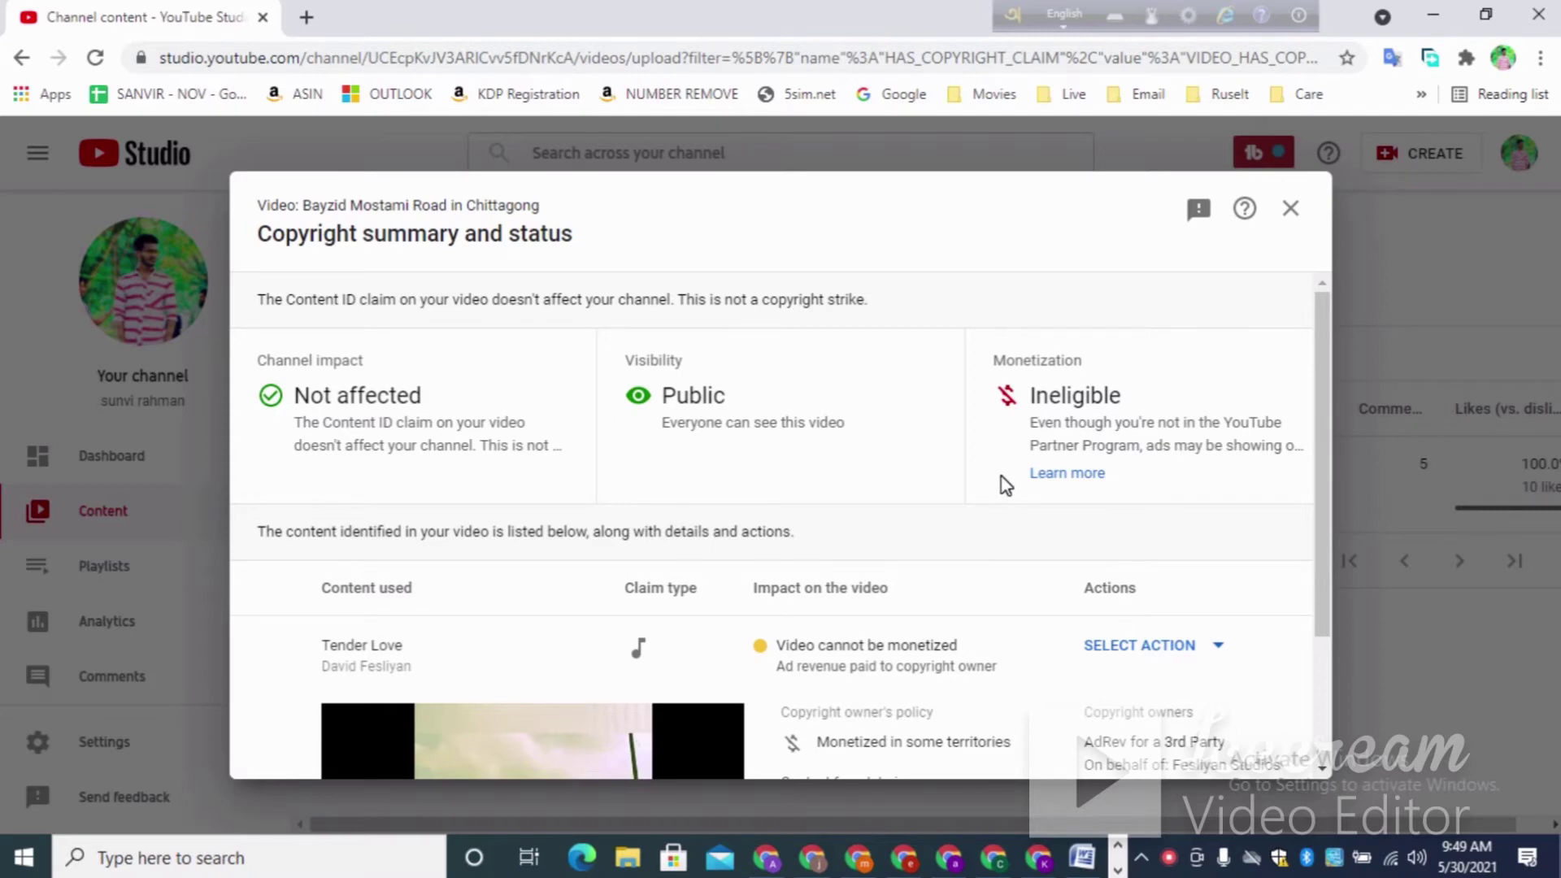
pyautogui.scroll(-3, 1005, 485)
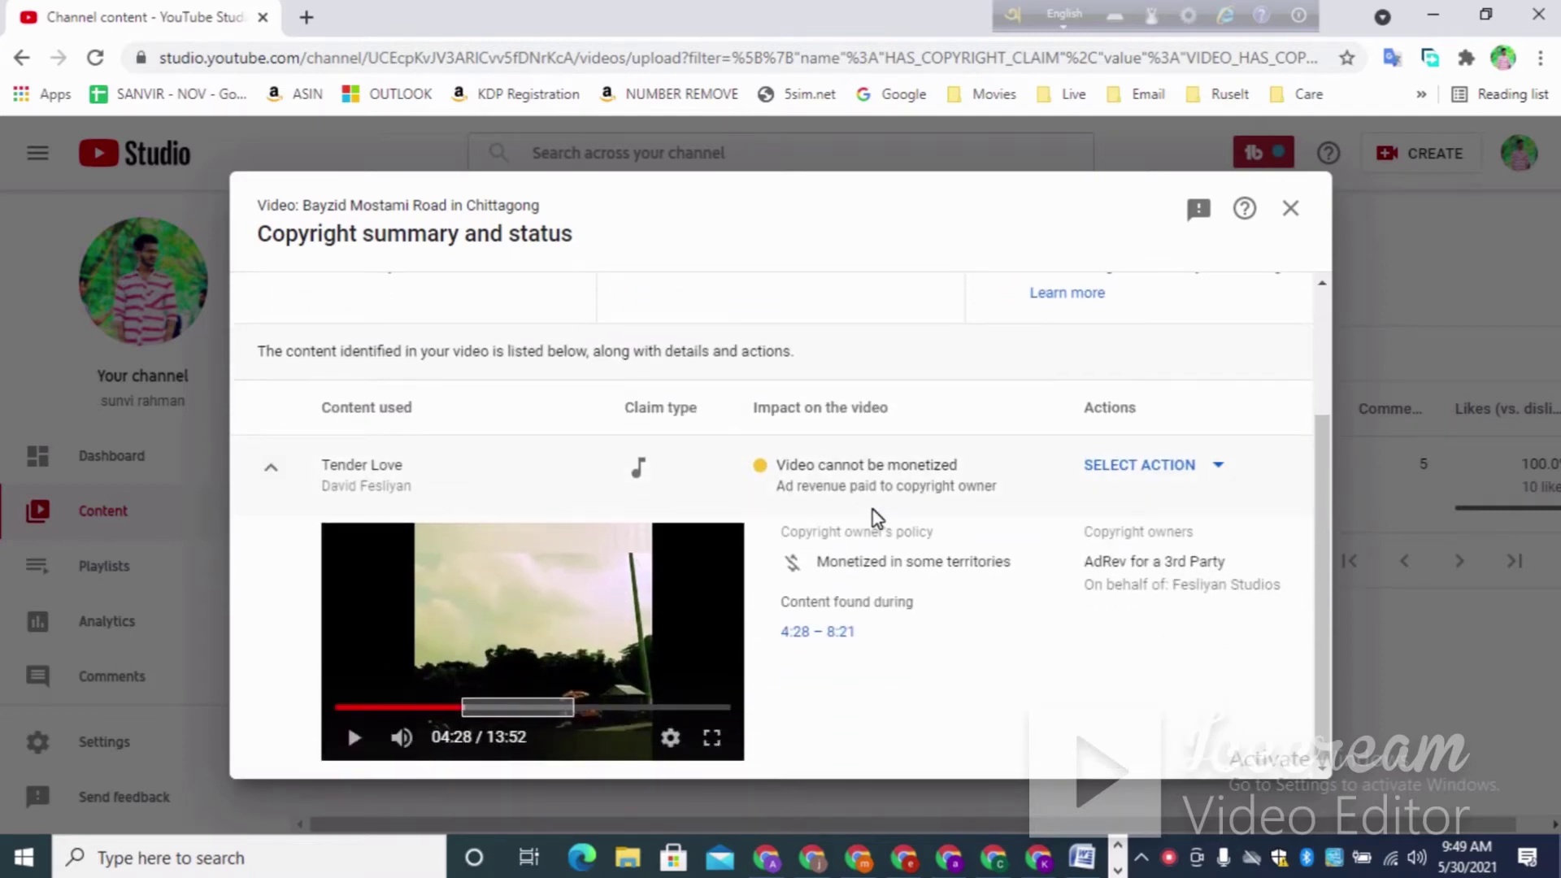
pyautogui.scroll(2, 876, 517)
pyautogui.scroll(-2, 859, 523)
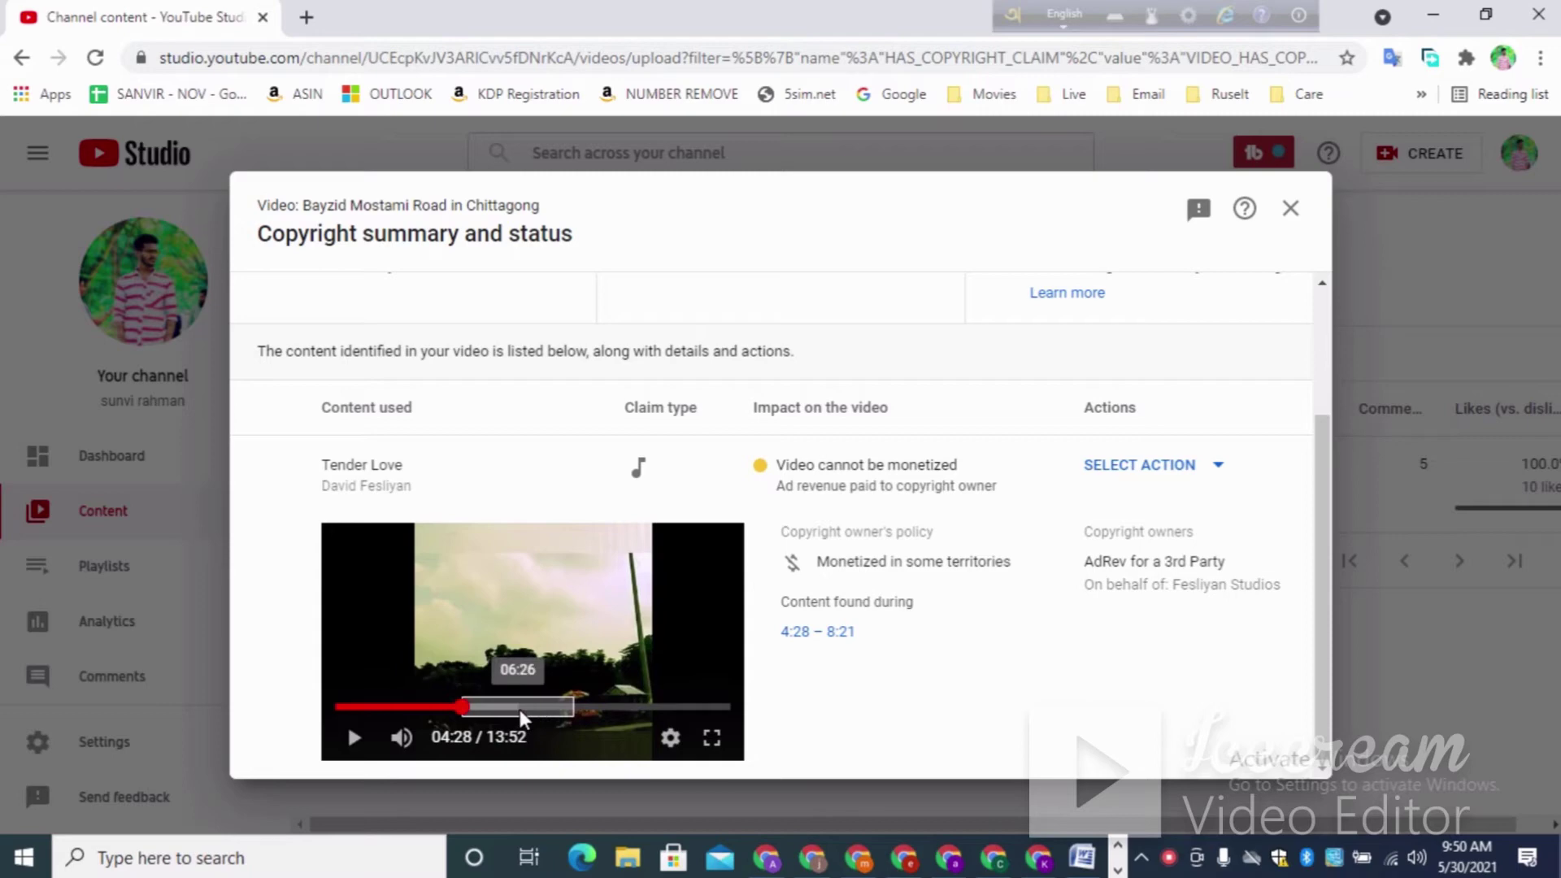
pyautogui.scroll(1, 1056, 512)
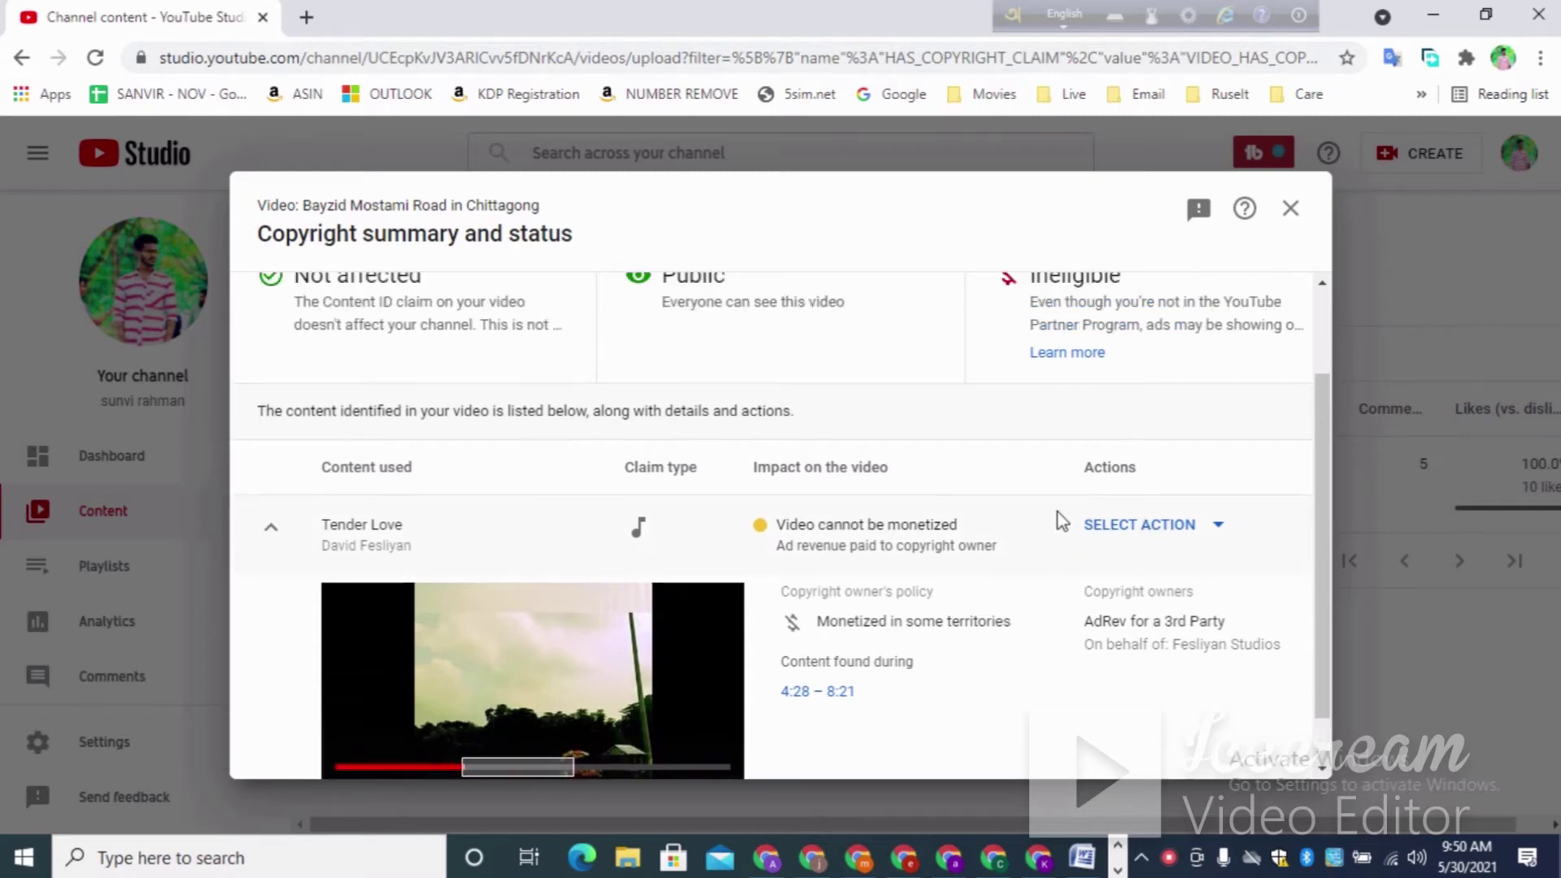
pyautogui.scroll(2, 1024, 536)
pyautogui.scroll(-3, 992, 540)
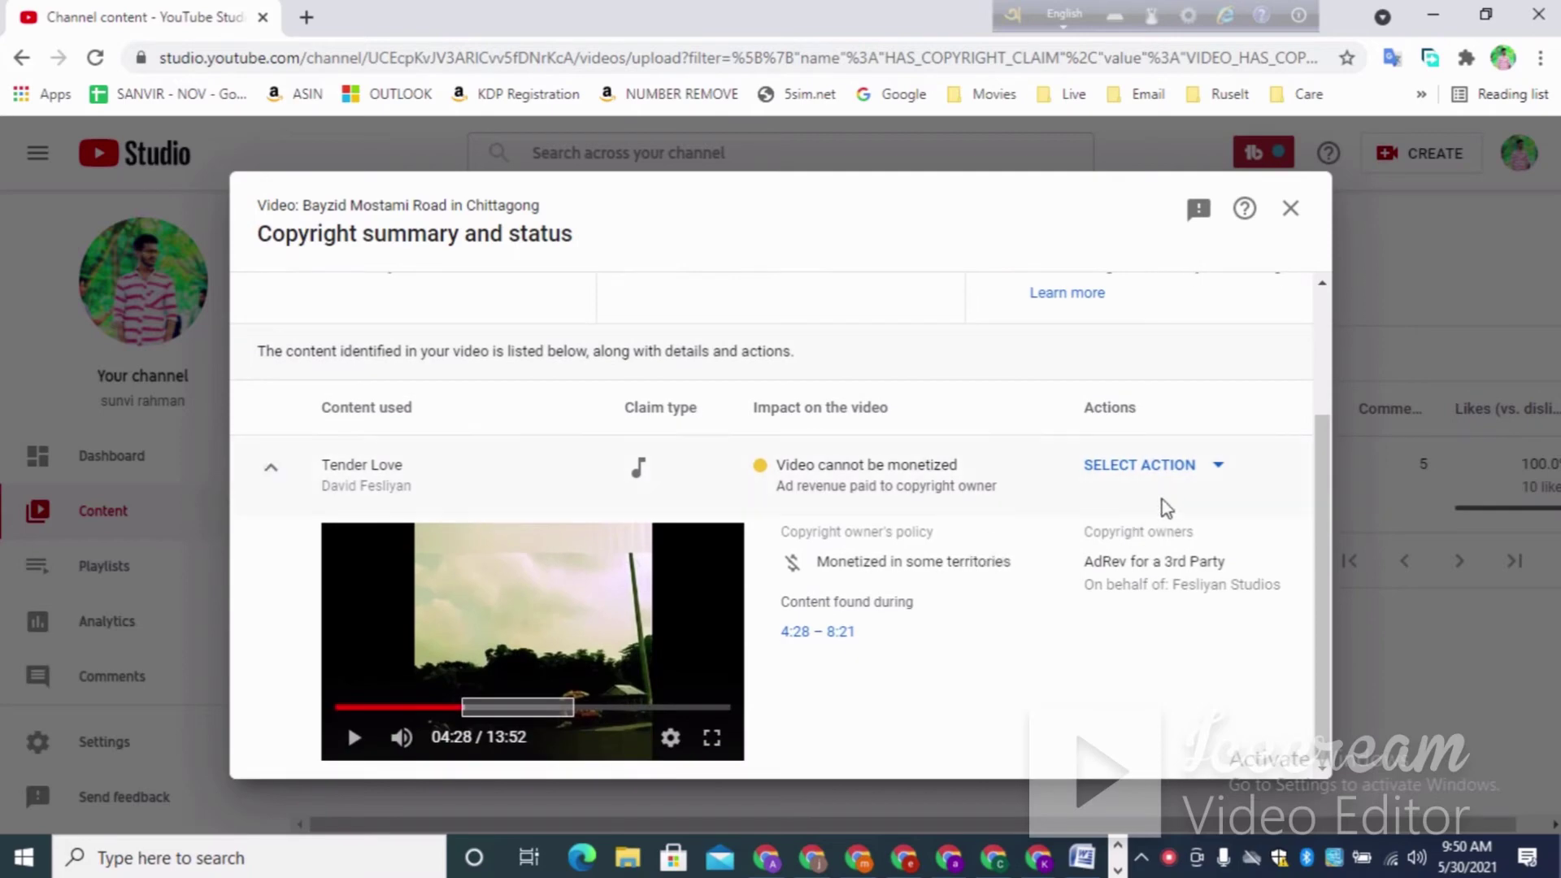
pyautogui.click(1143, 478)
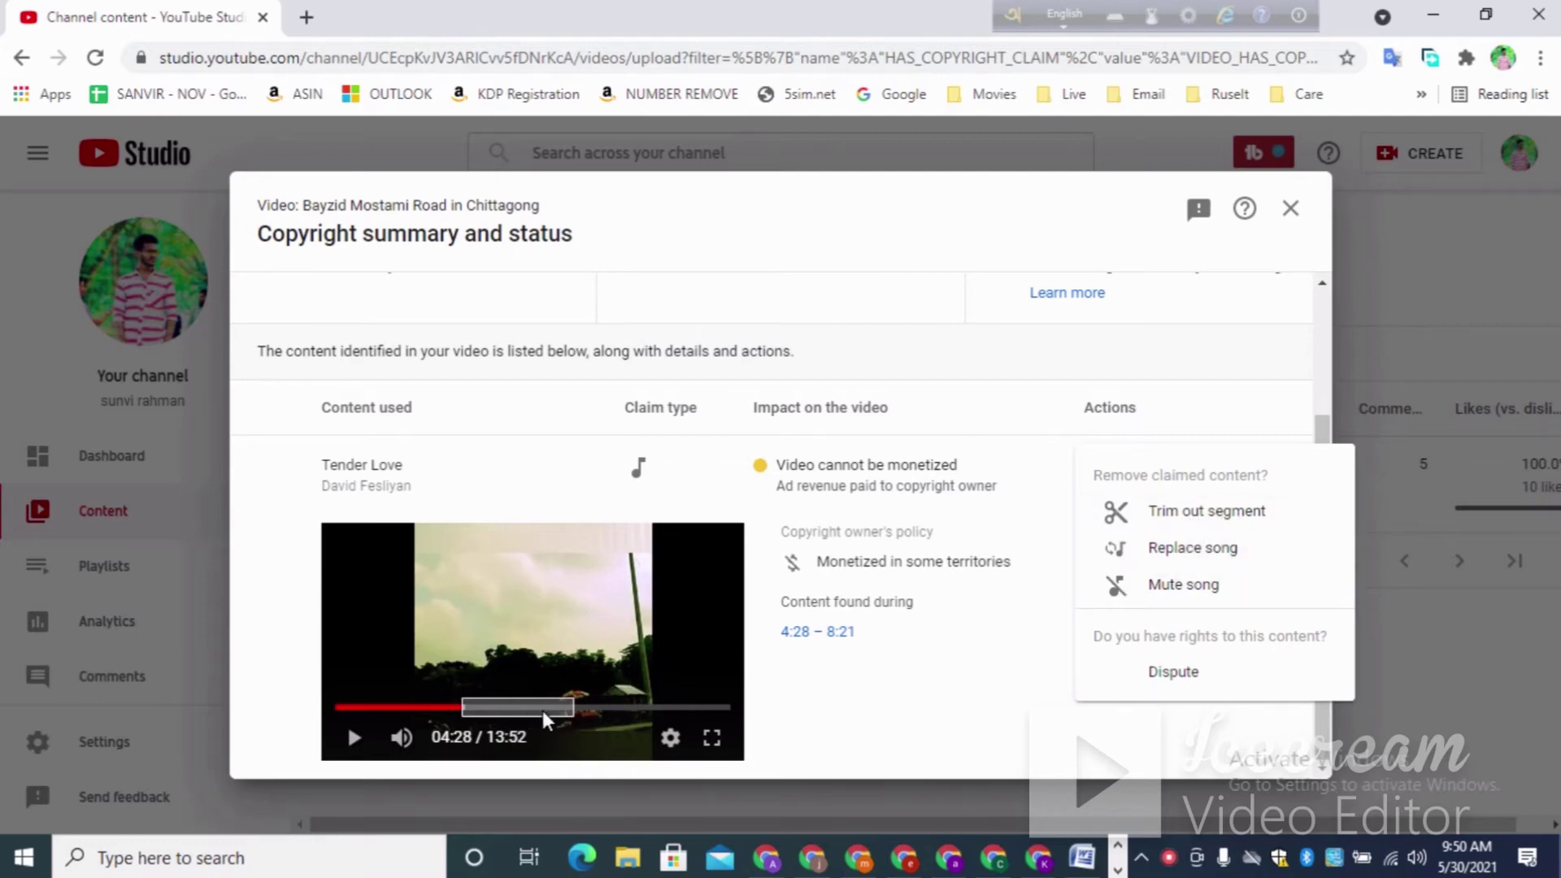
pyautogui.click(1175, 553)
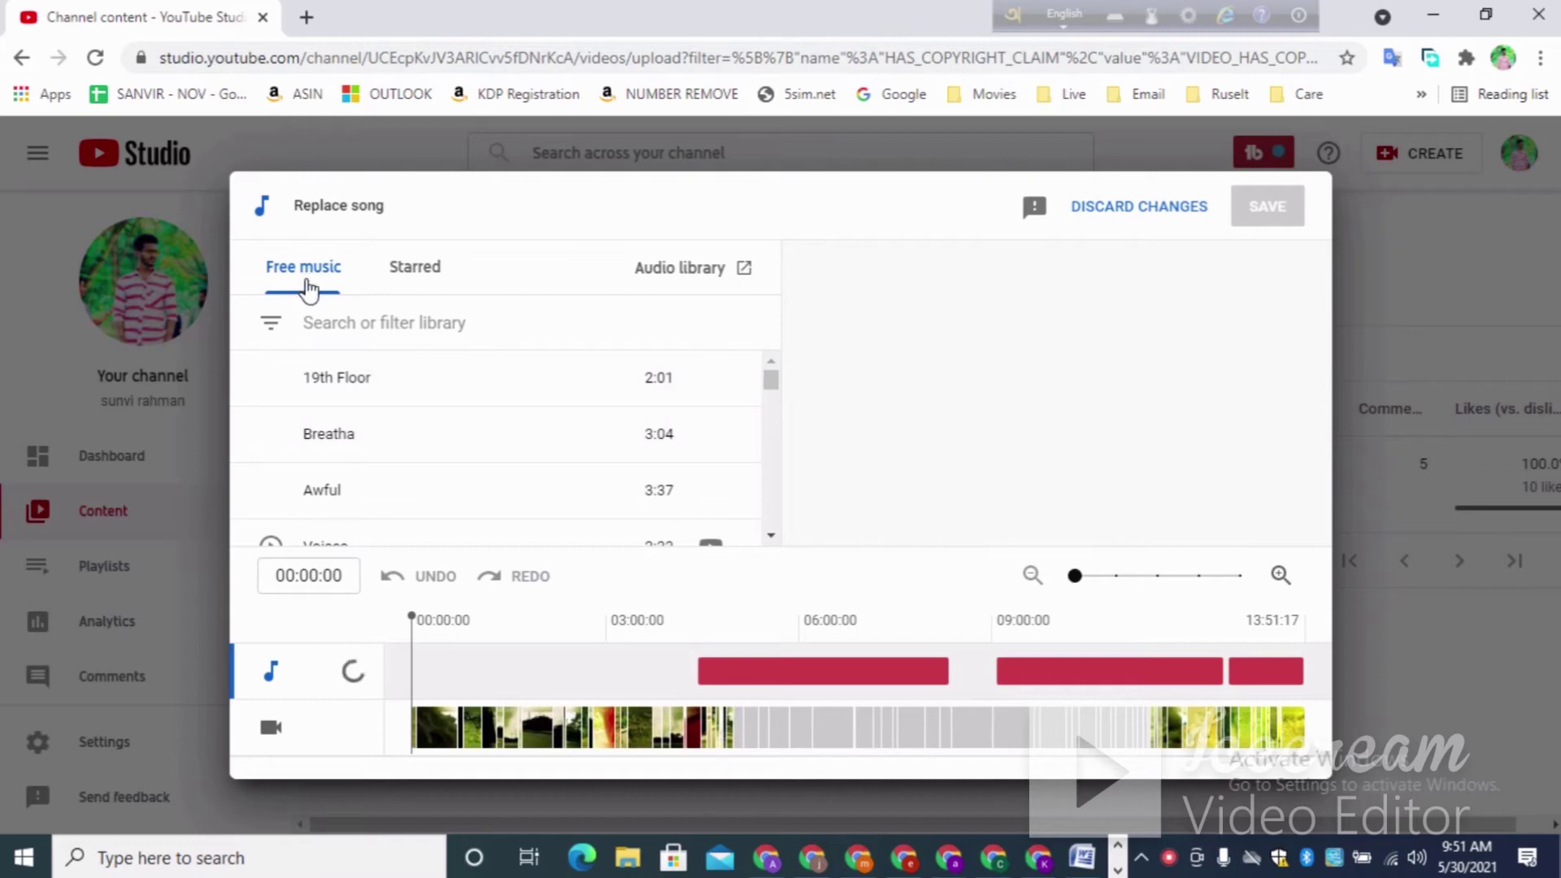
# Browse the free music tracks offered as replacements for the claimed song, and discard the song replacement
pyautogui.scroll(-1, 412, 415)
pyautogui.scroll(-10, 431, 439)
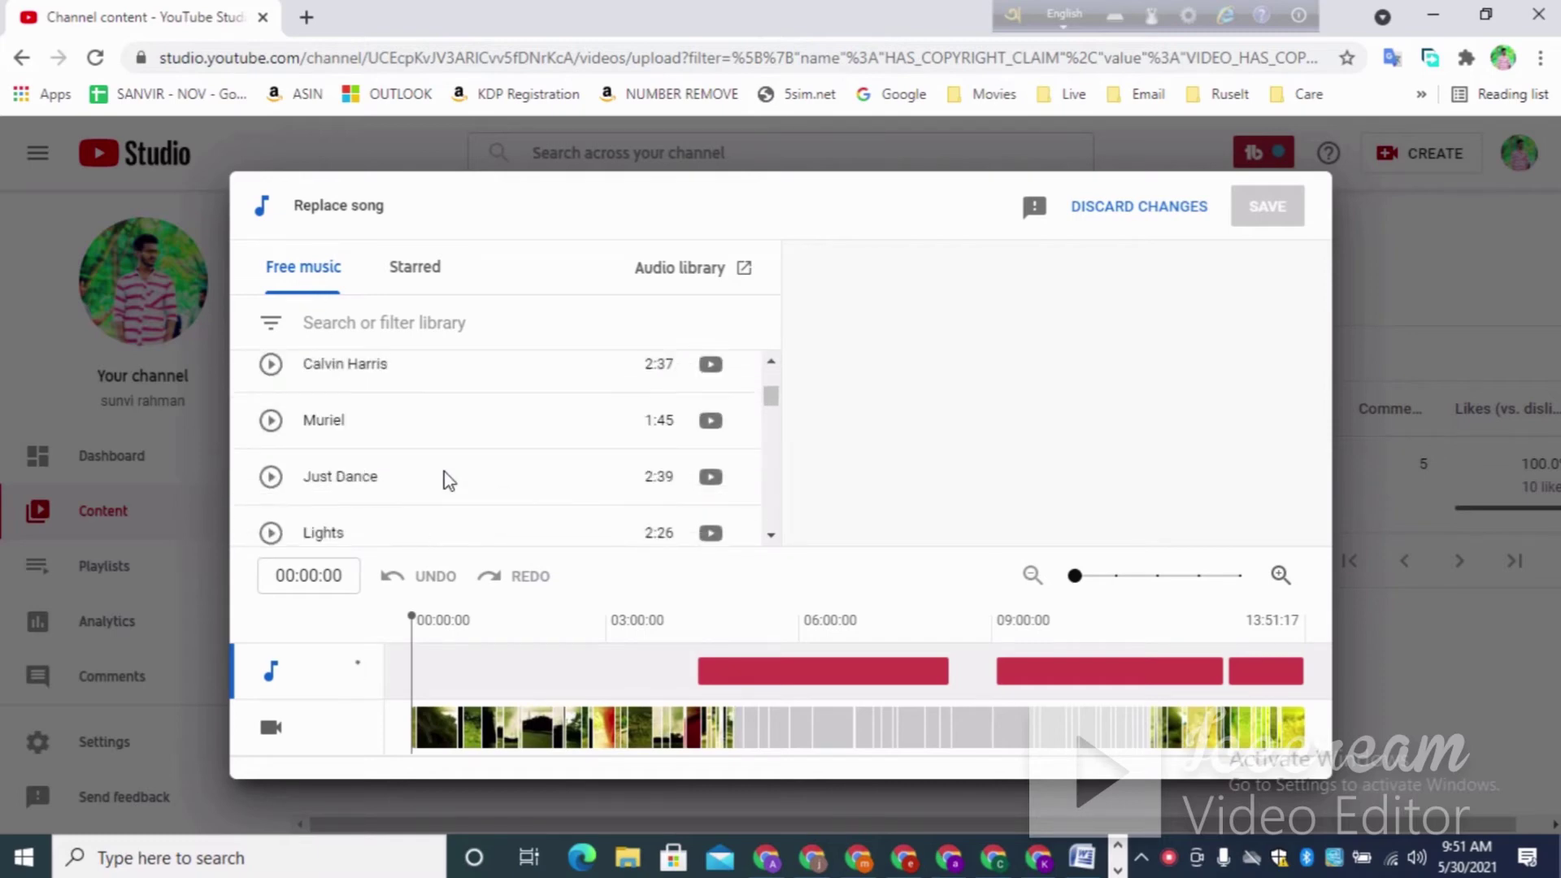
pyautogui.scroll(-10, 448, 480)
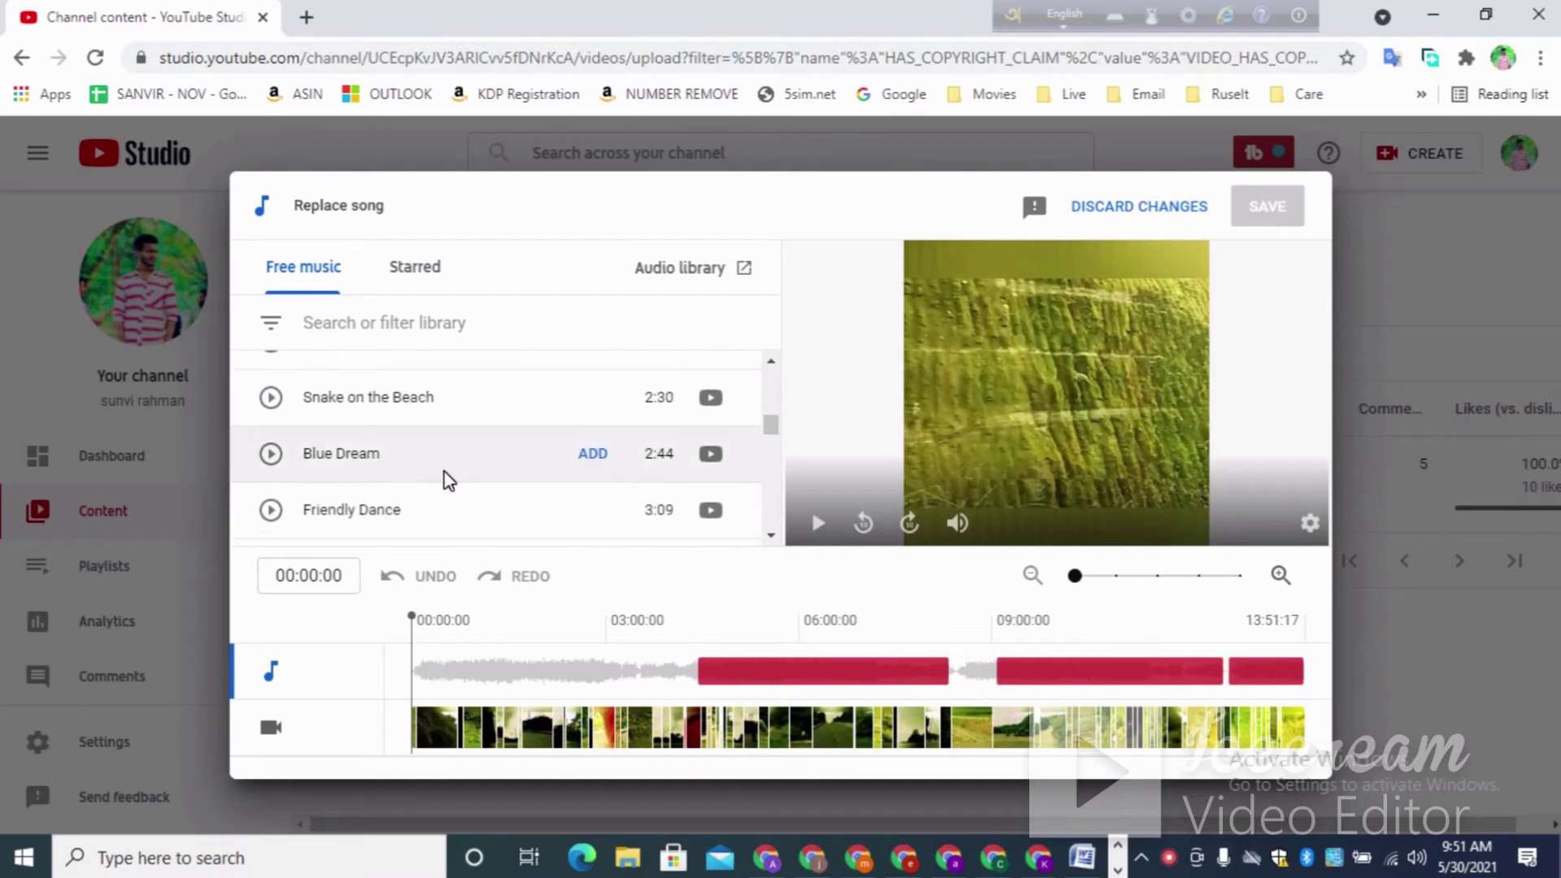
pyautogui.scroll(-8, 447, 478)
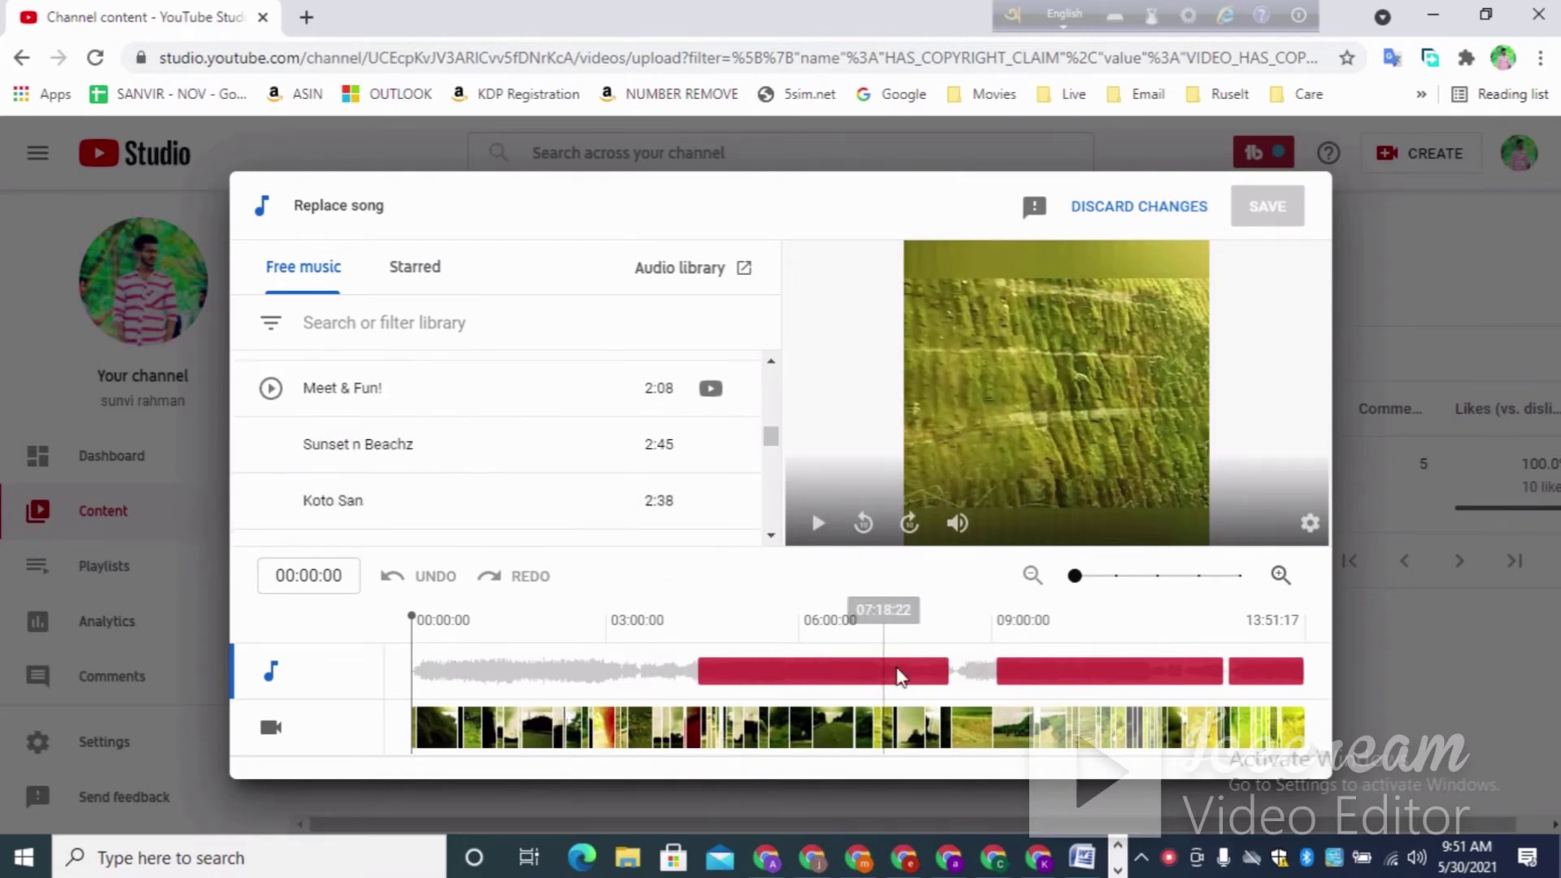
pyautogui.scroll(-3, 443, 497)
pyautogui.scroll(-10, 431, 497)
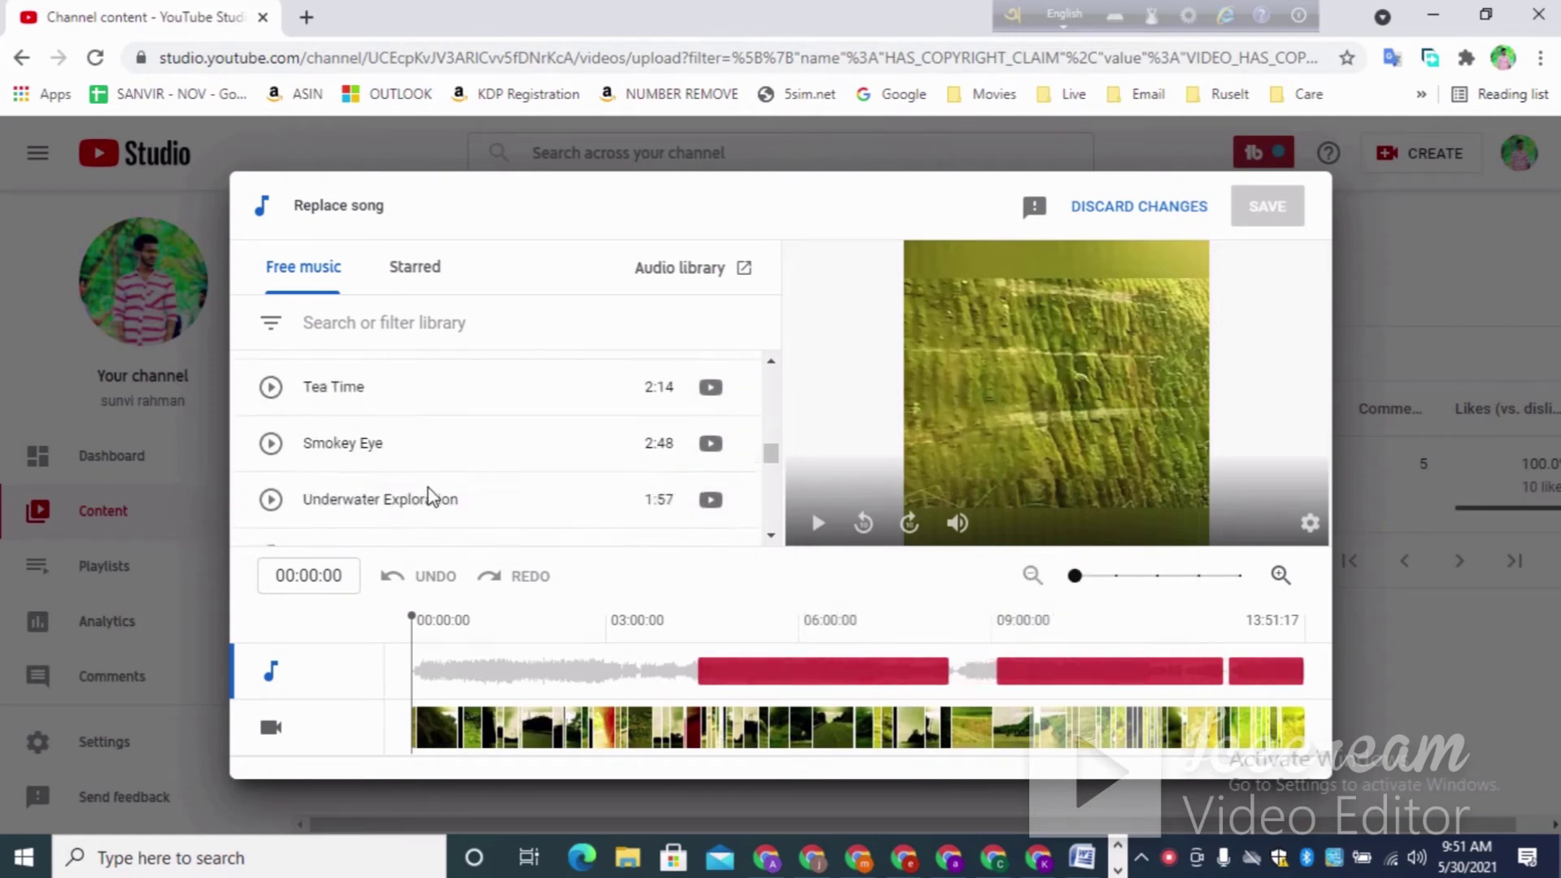
pyautogui.scroll(-8, 407, 448)
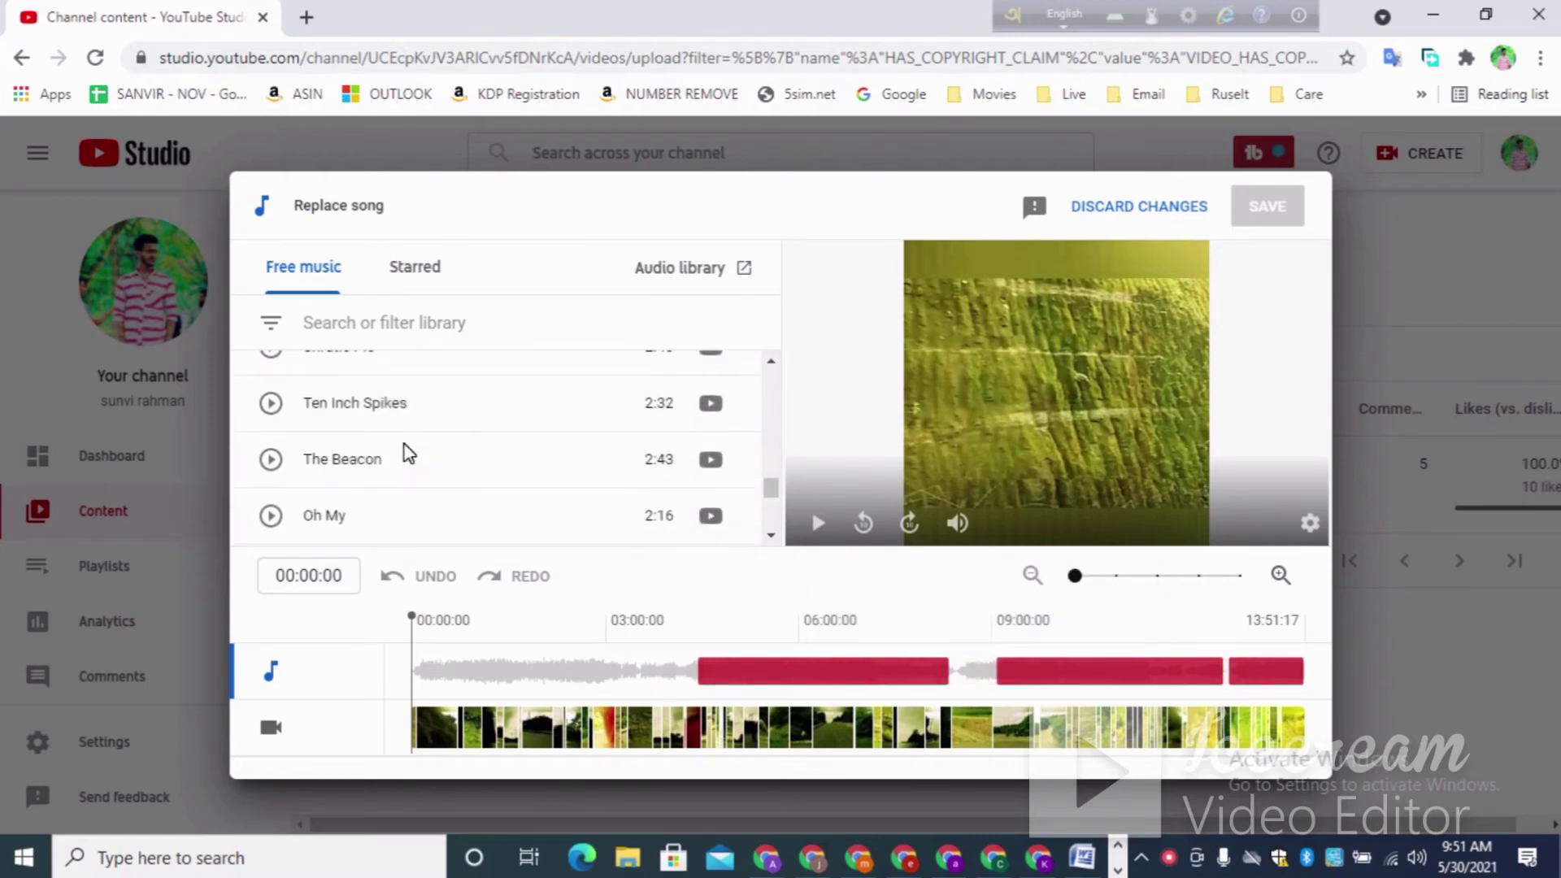
pyautogui.scroll(-3, 405, 444)
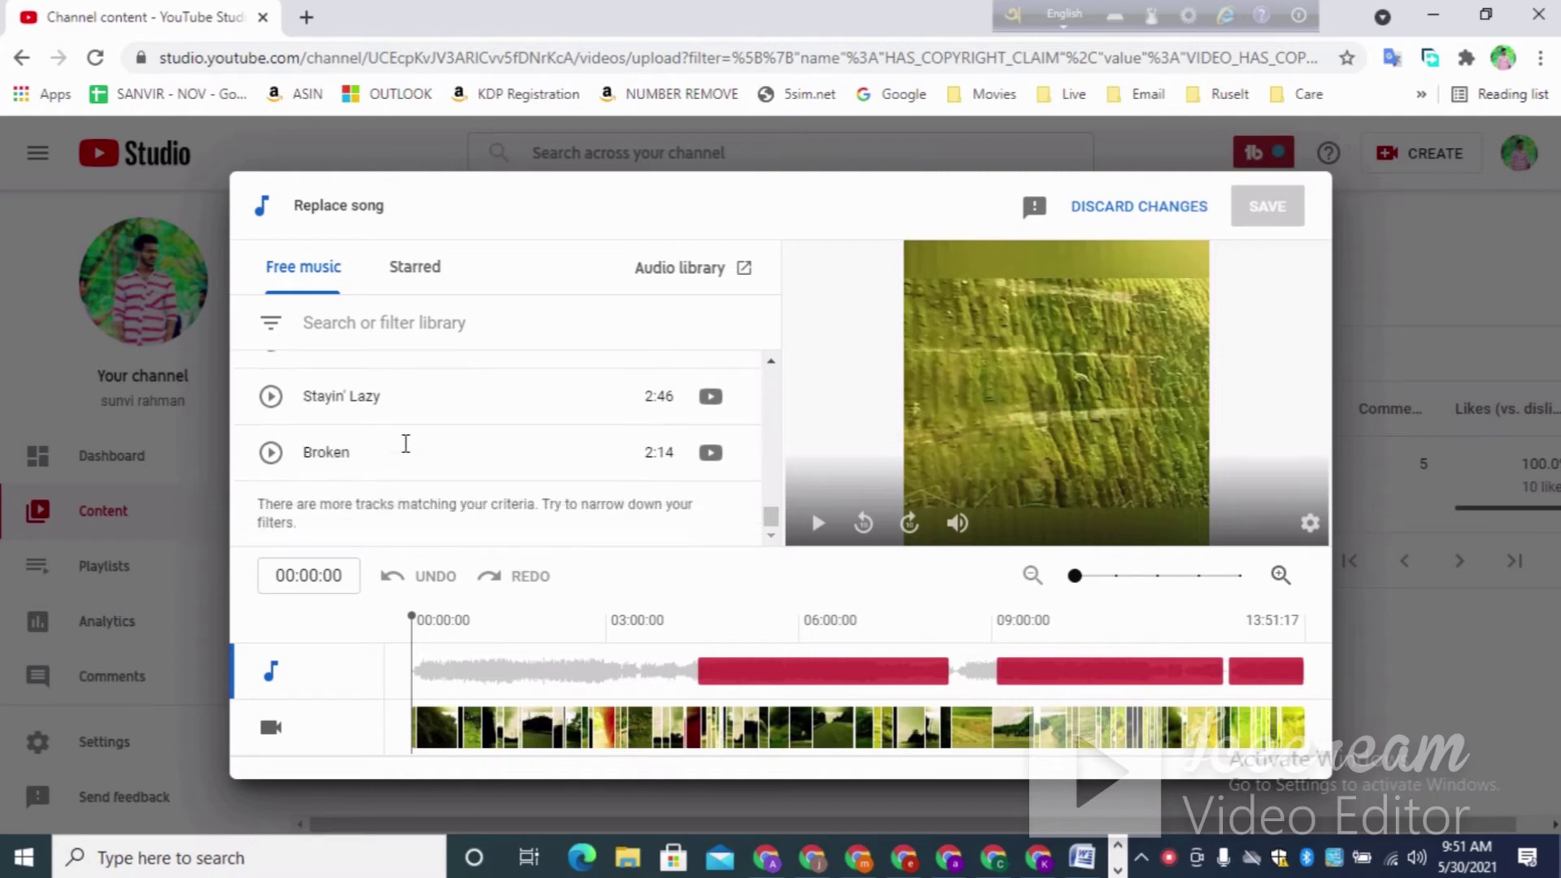
pyautogui.moveTo(404, 449)
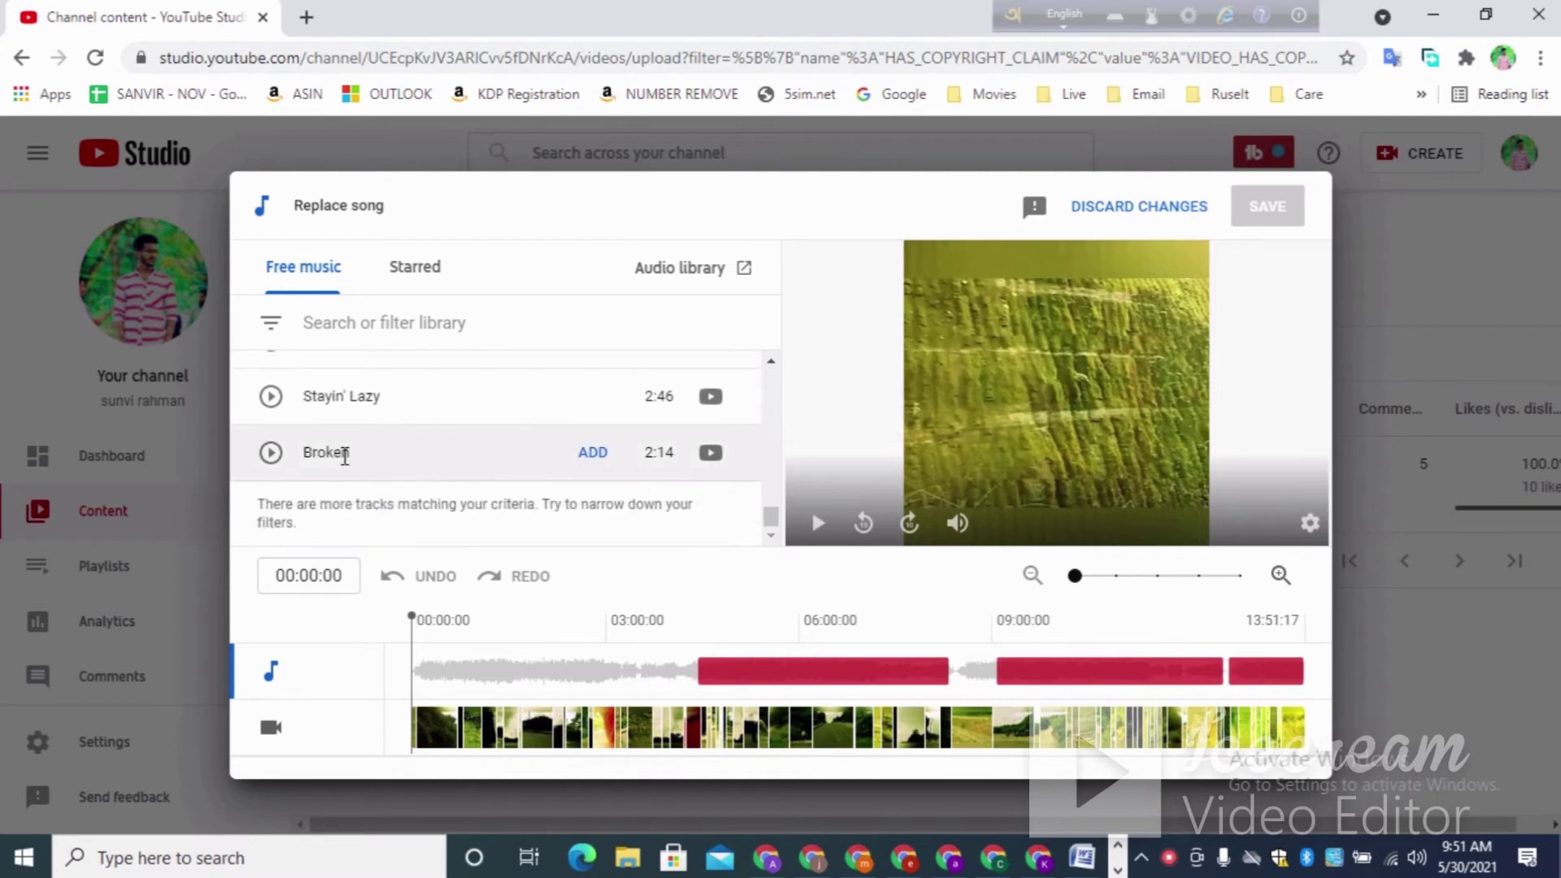
pyautogui.moveTo(367, 419)
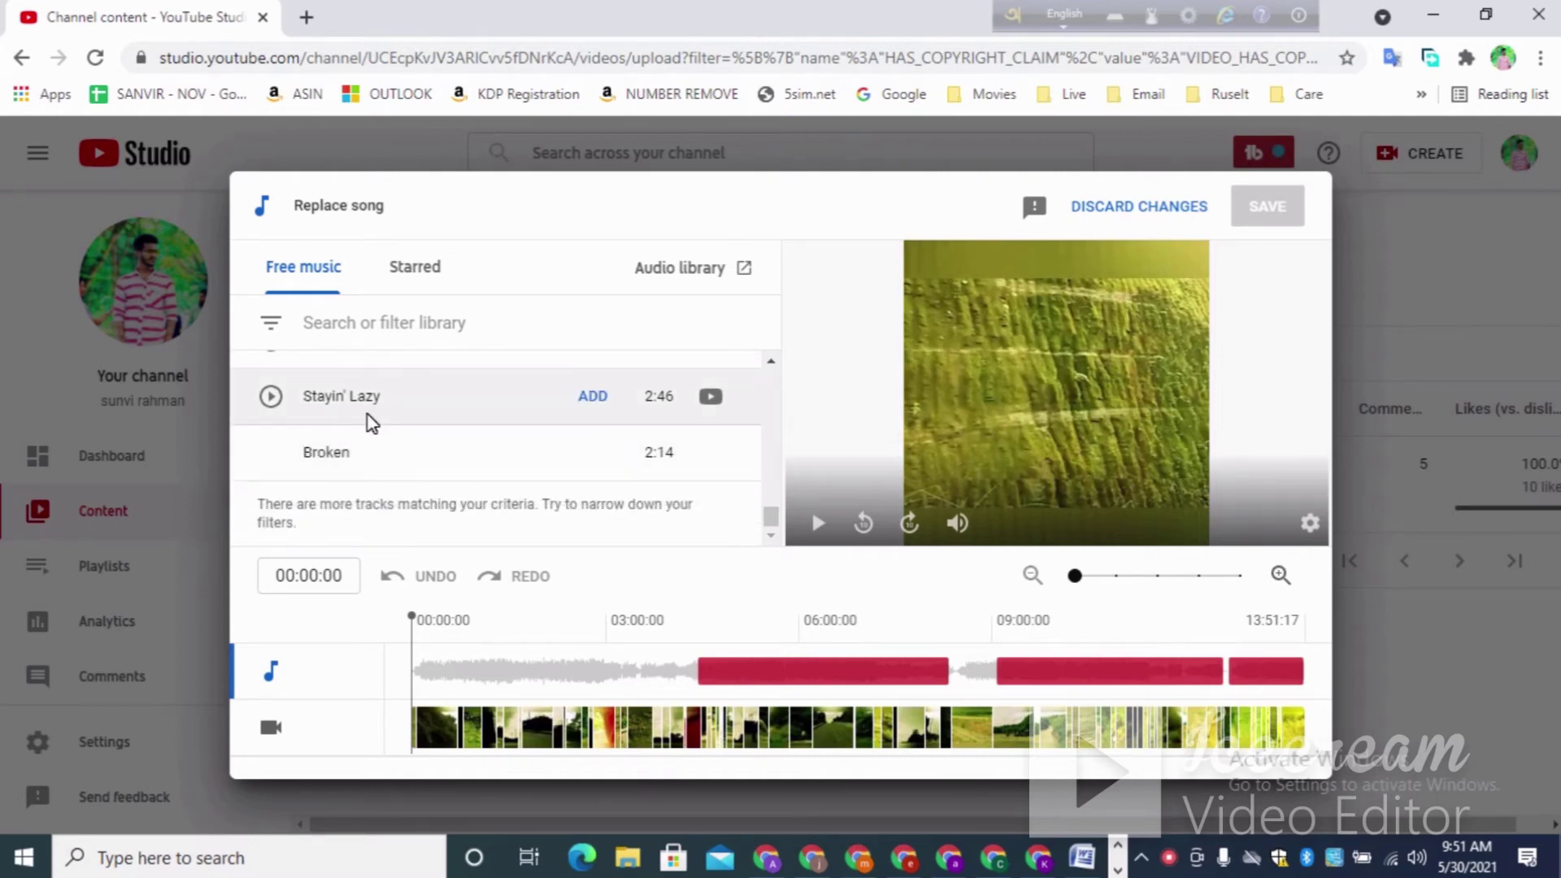
pyautogui.moveTo(767, 685)
pyautogui.scroll(5, 404, 435)
pyautogui.scroll(3, 404, 435)
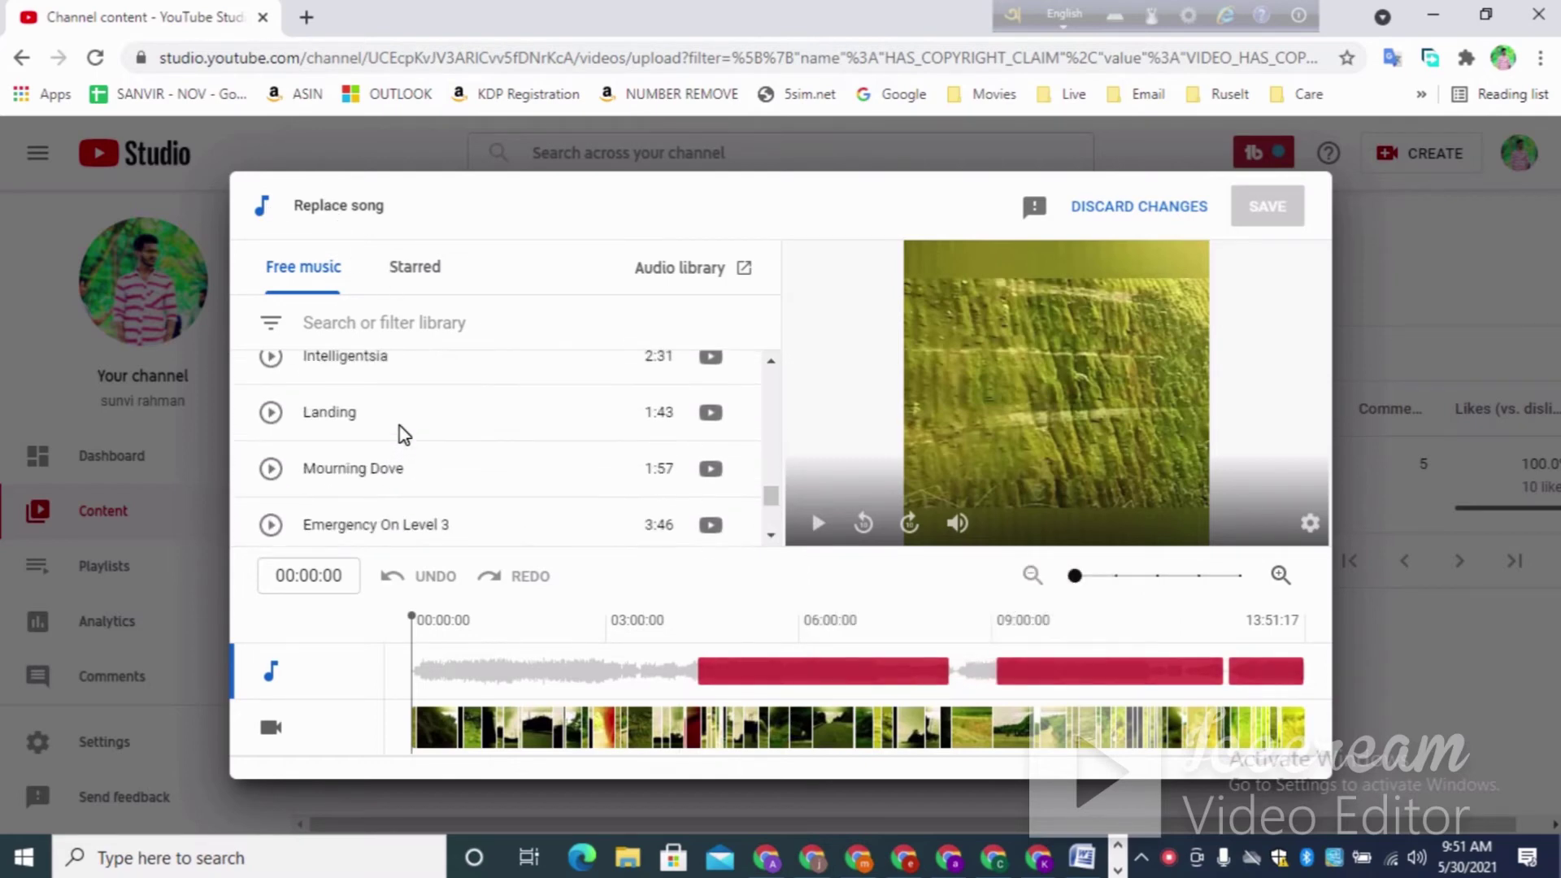
pyautogui.click(41, 210)
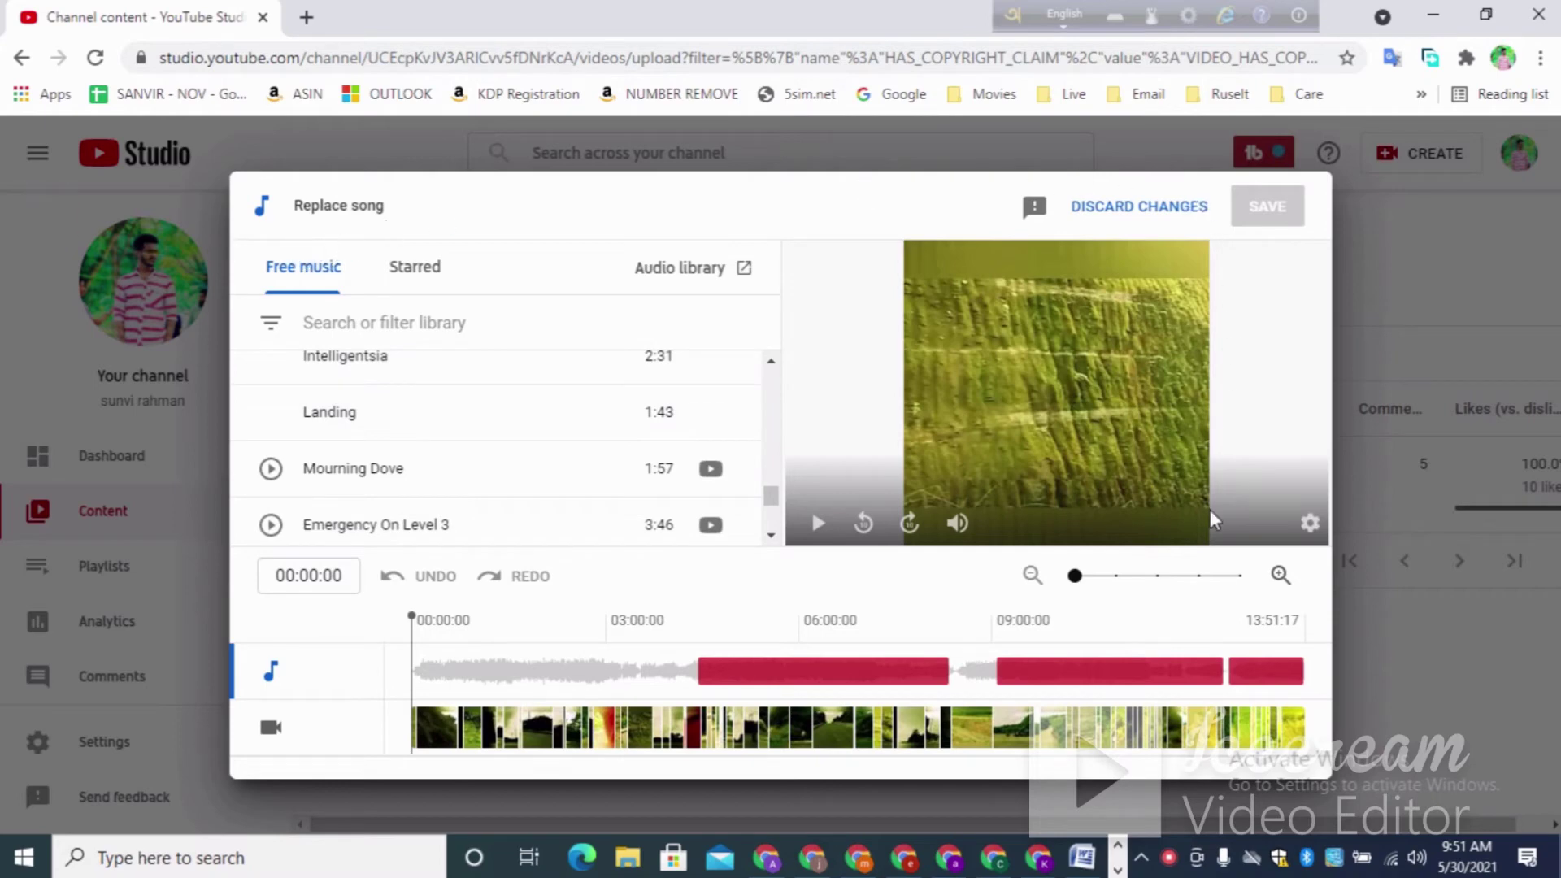
pyautogui.click(1118, 213)
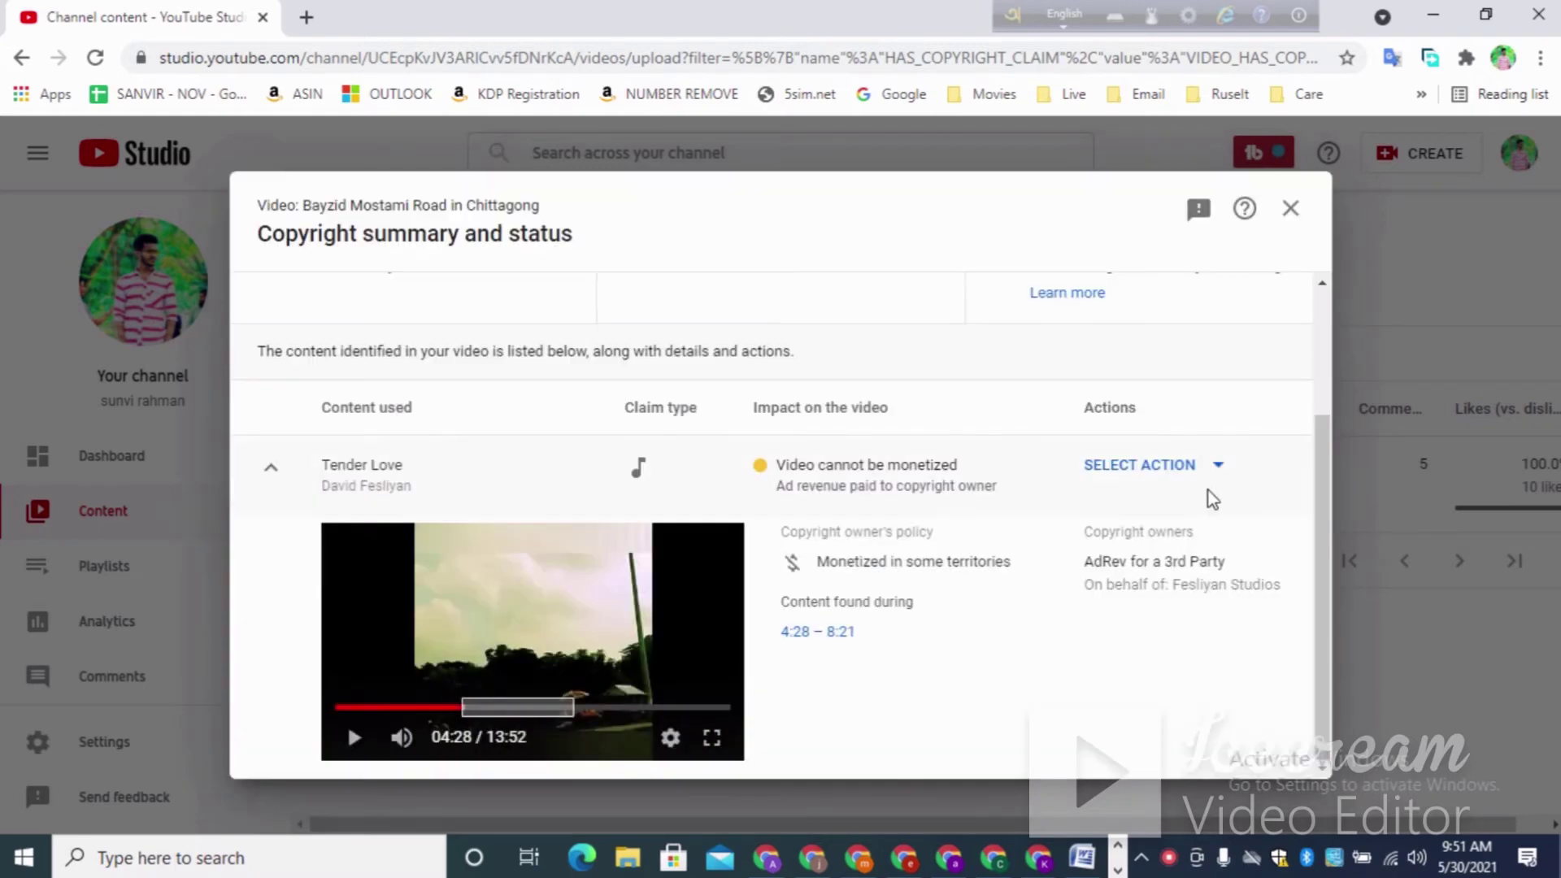
# Trim out all three claimed segments of "Tender Love" (04:27–08:21, 09:05–12:36 and 12:42–15:05) and confirm the trim
pyautogui.click(1152, 466)
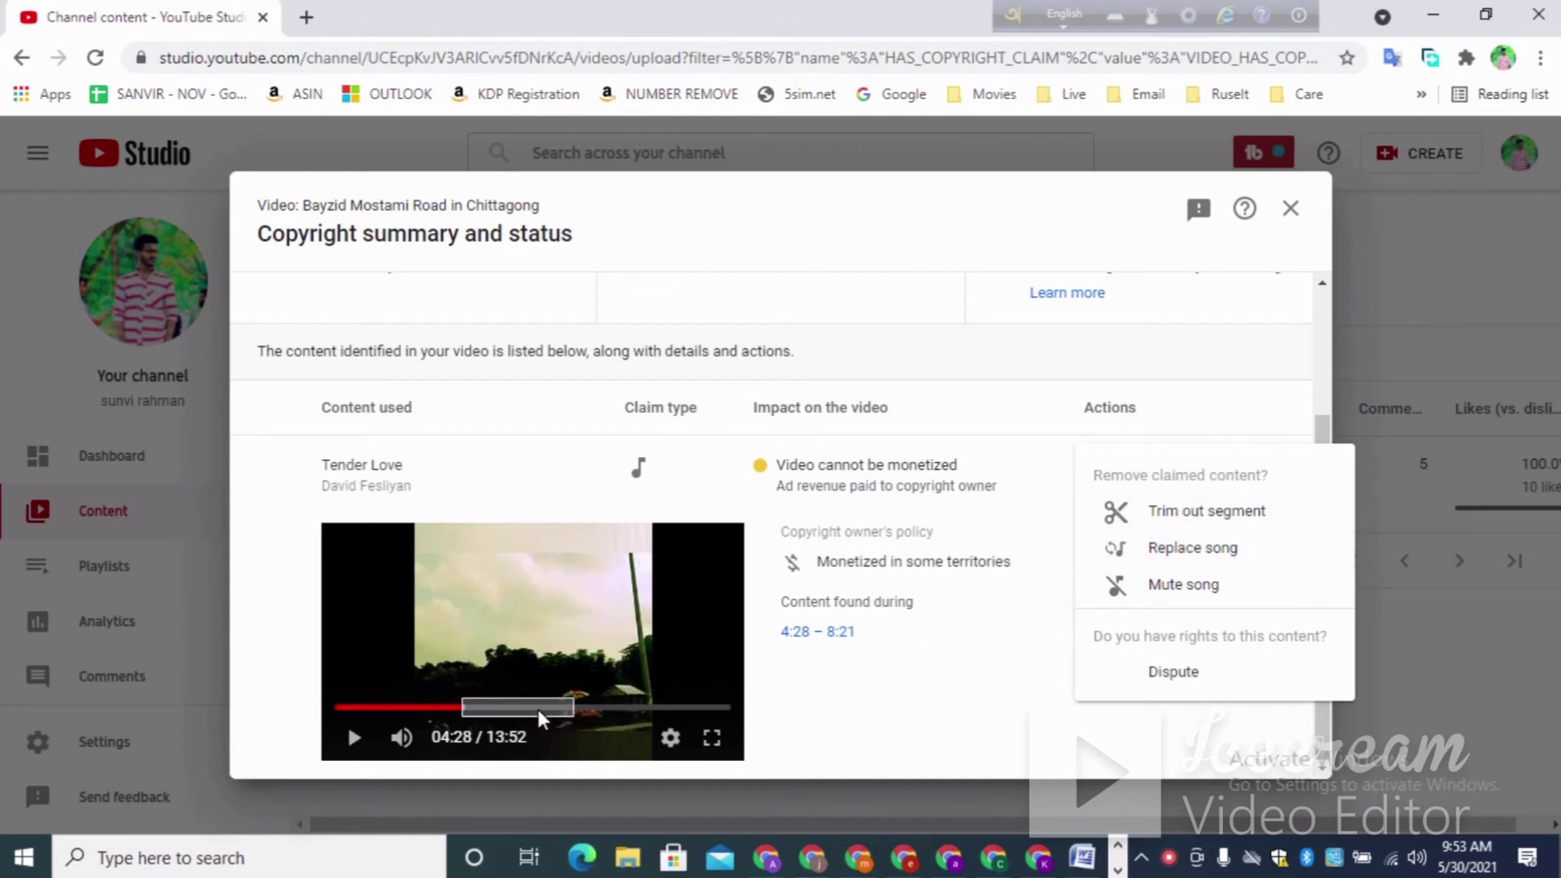
pyautogui.click(1178, 514)
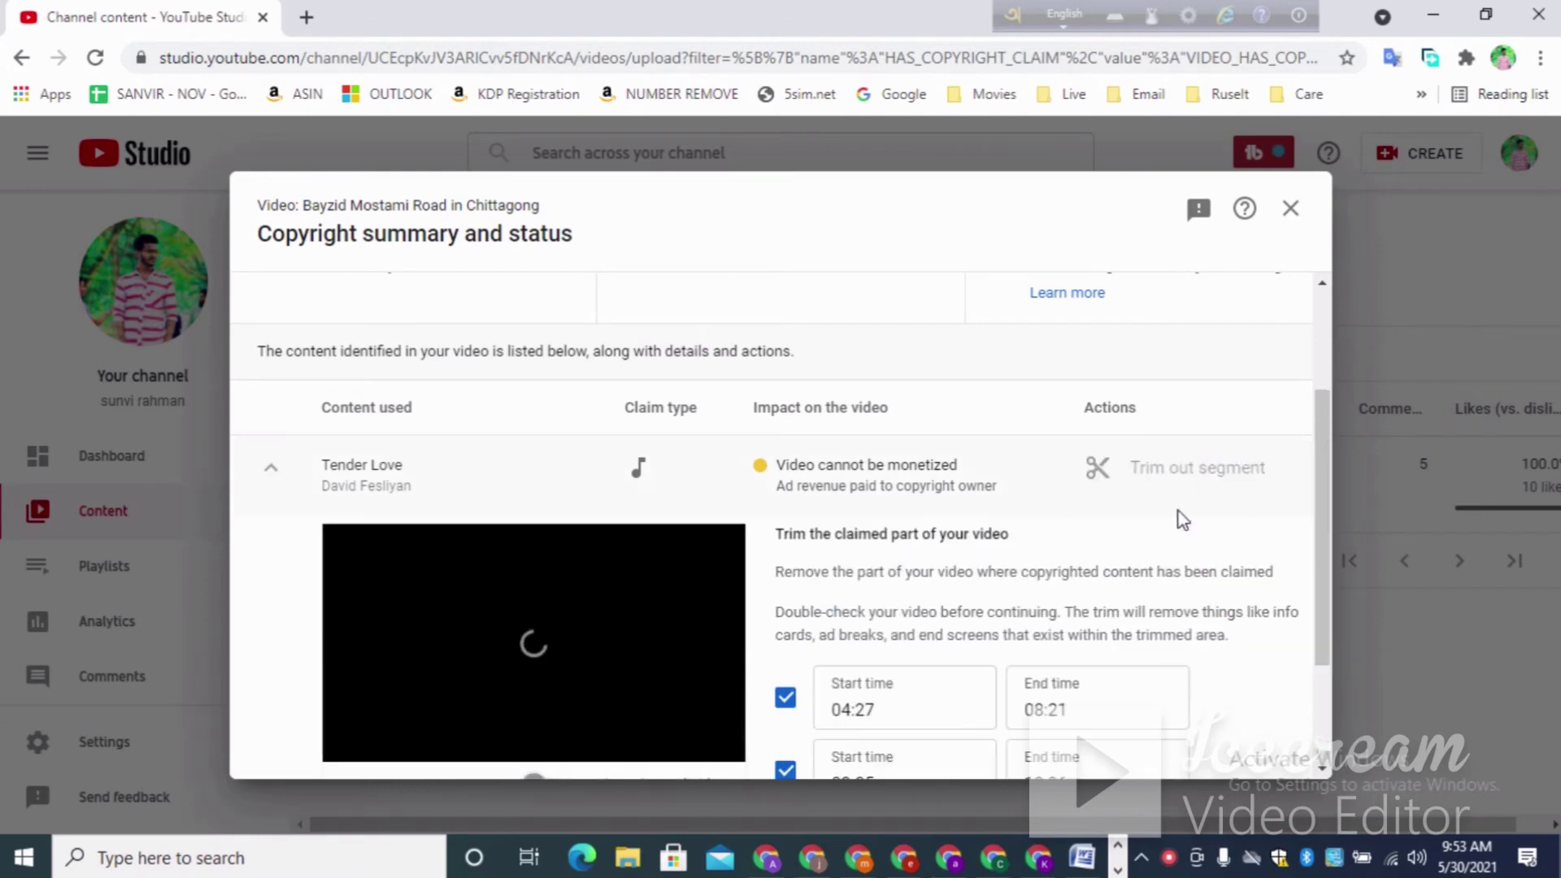
pyautogui.scroll(-1, 642, 642)
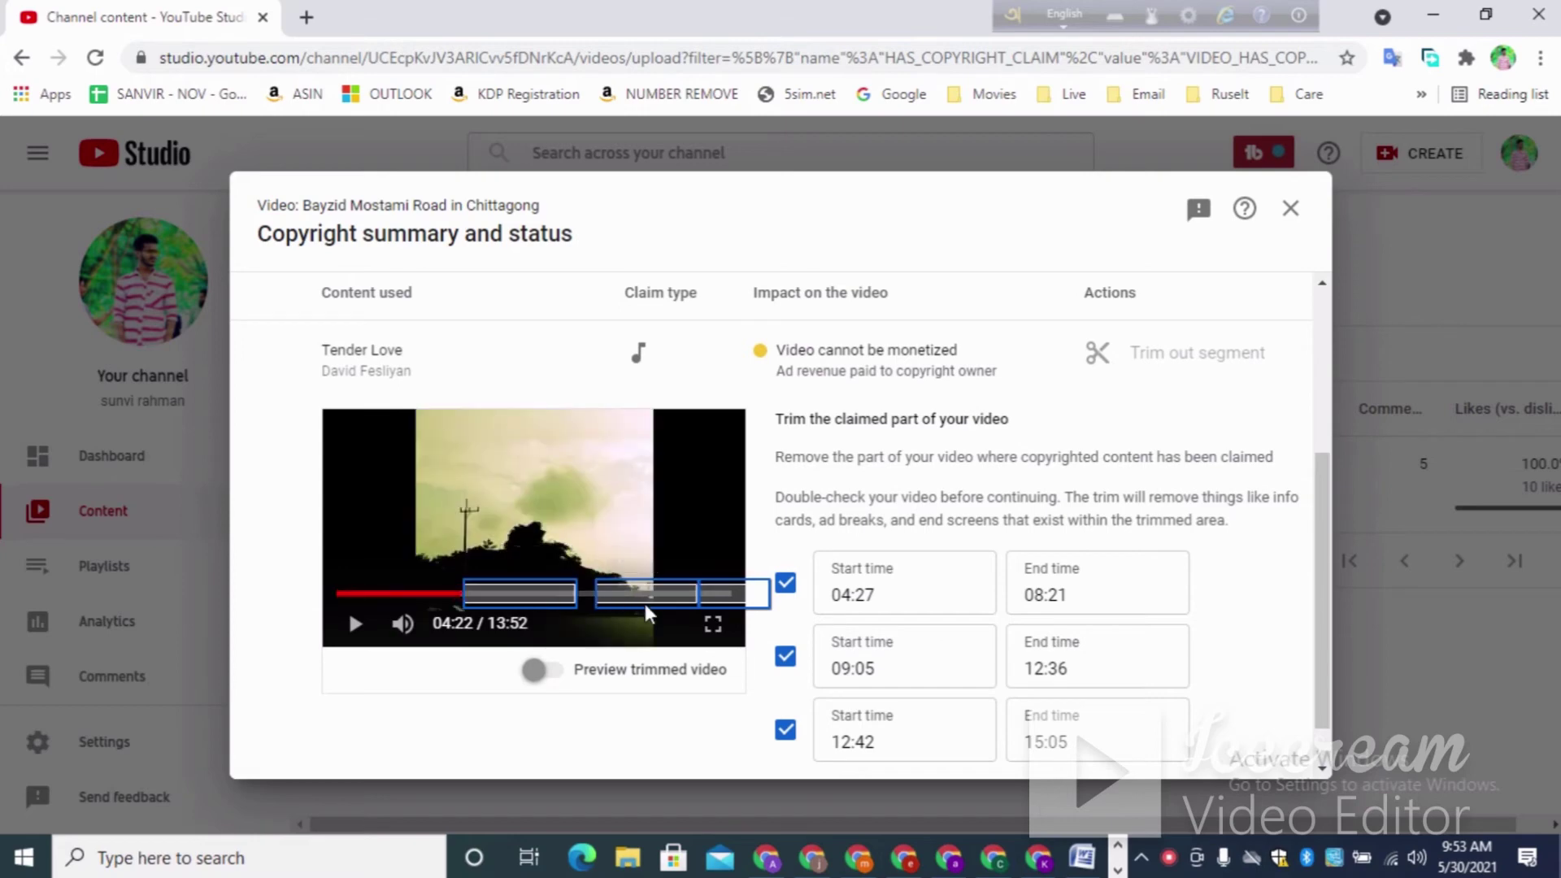
pyautogui.scroll(2, 647, 617)
pyautogui.scroll(-2, 726, 626)
pyautogui.scroll(-1, 881, 514)
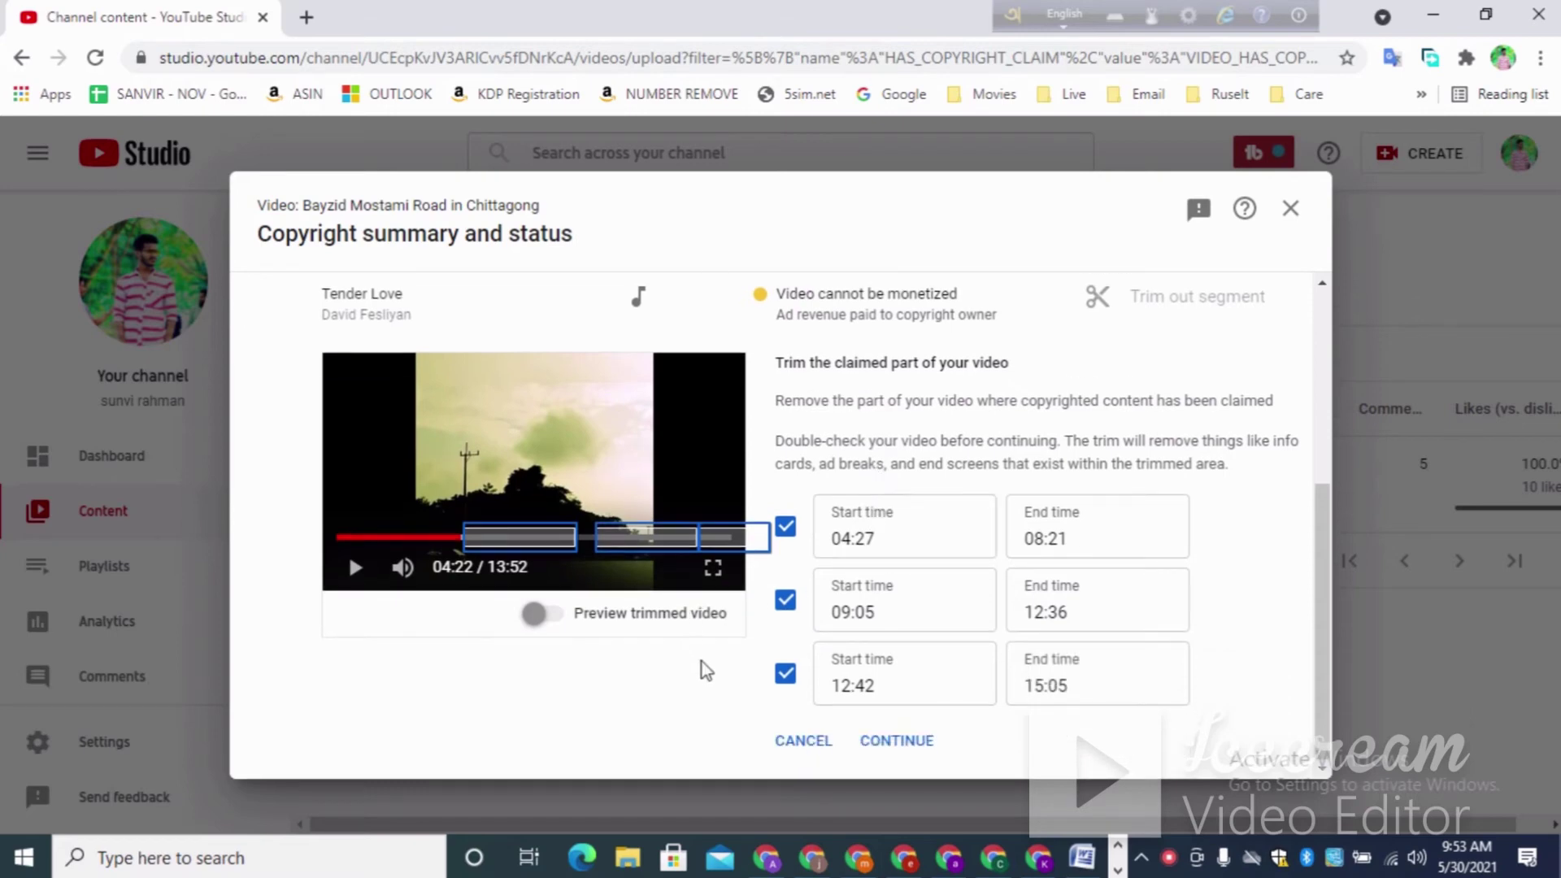
pyautogui.click(895, 741)
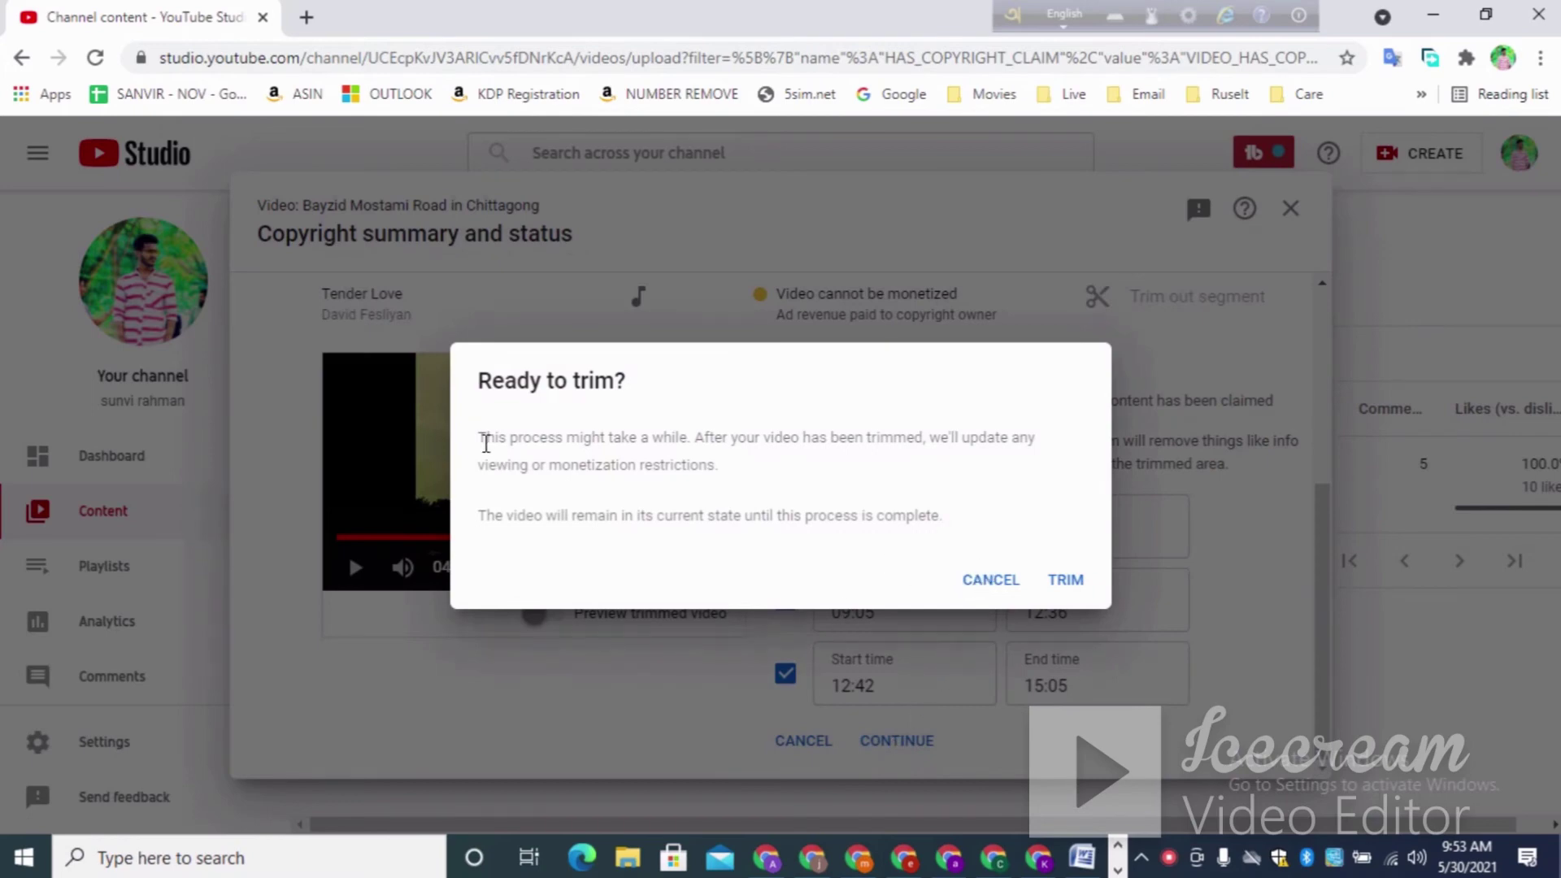
pyautogui.click(1066, 582)
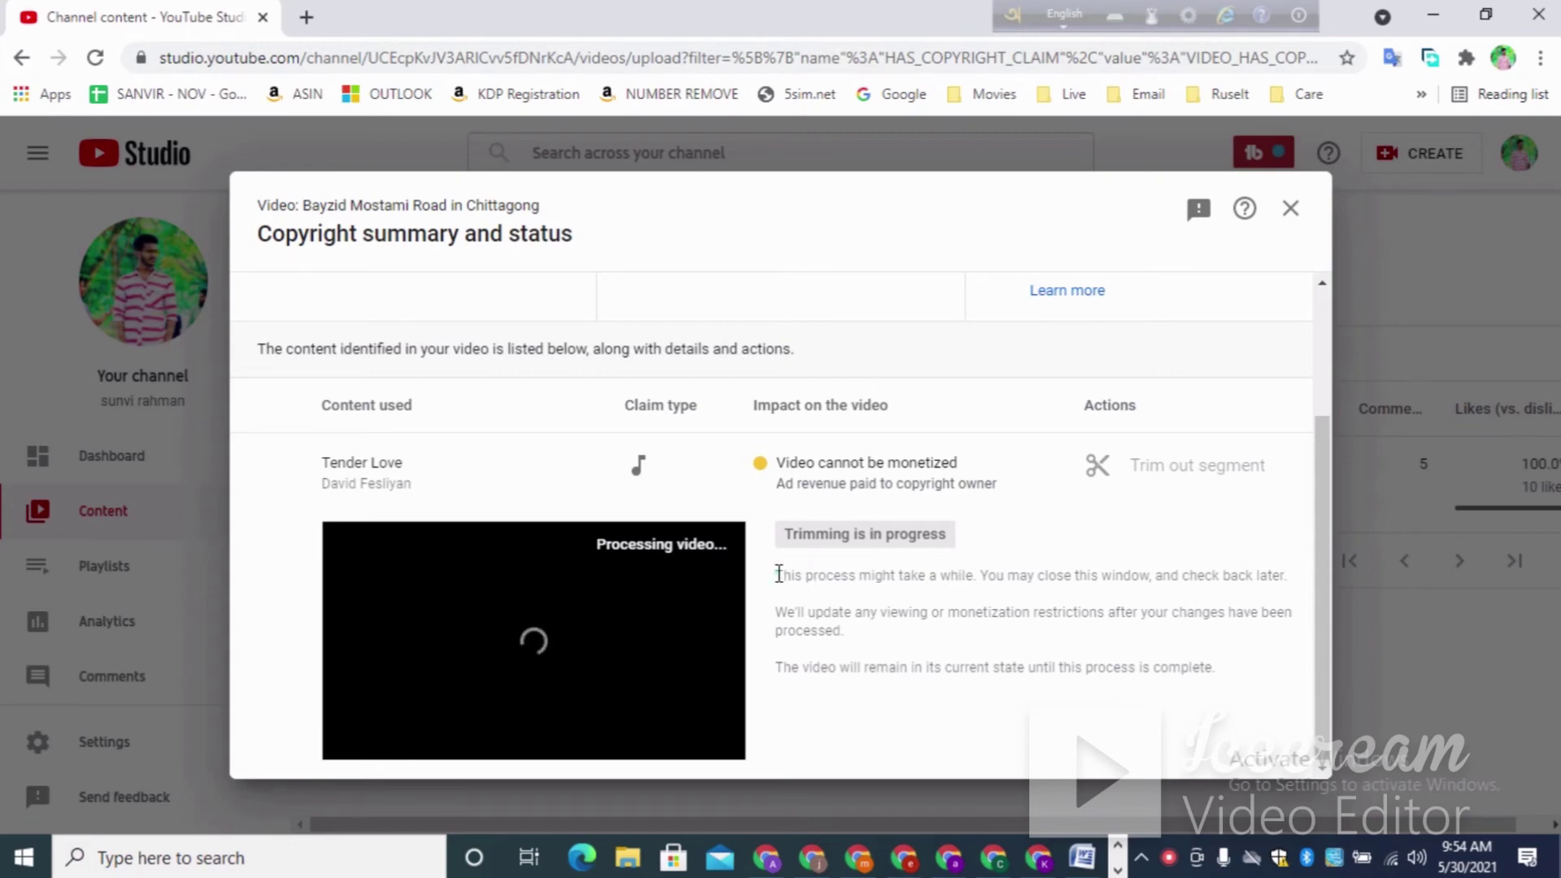
# Read the trimming progress notice and check the restrictions of "Bayzid Mostami Road in Chittagong" in the content list
pyautogui.moveTo(777, 574); pyautogui.dragTo(847, 668)
pyautogui.click(844, 682)
pyautogui.rightClick(1176, 864)
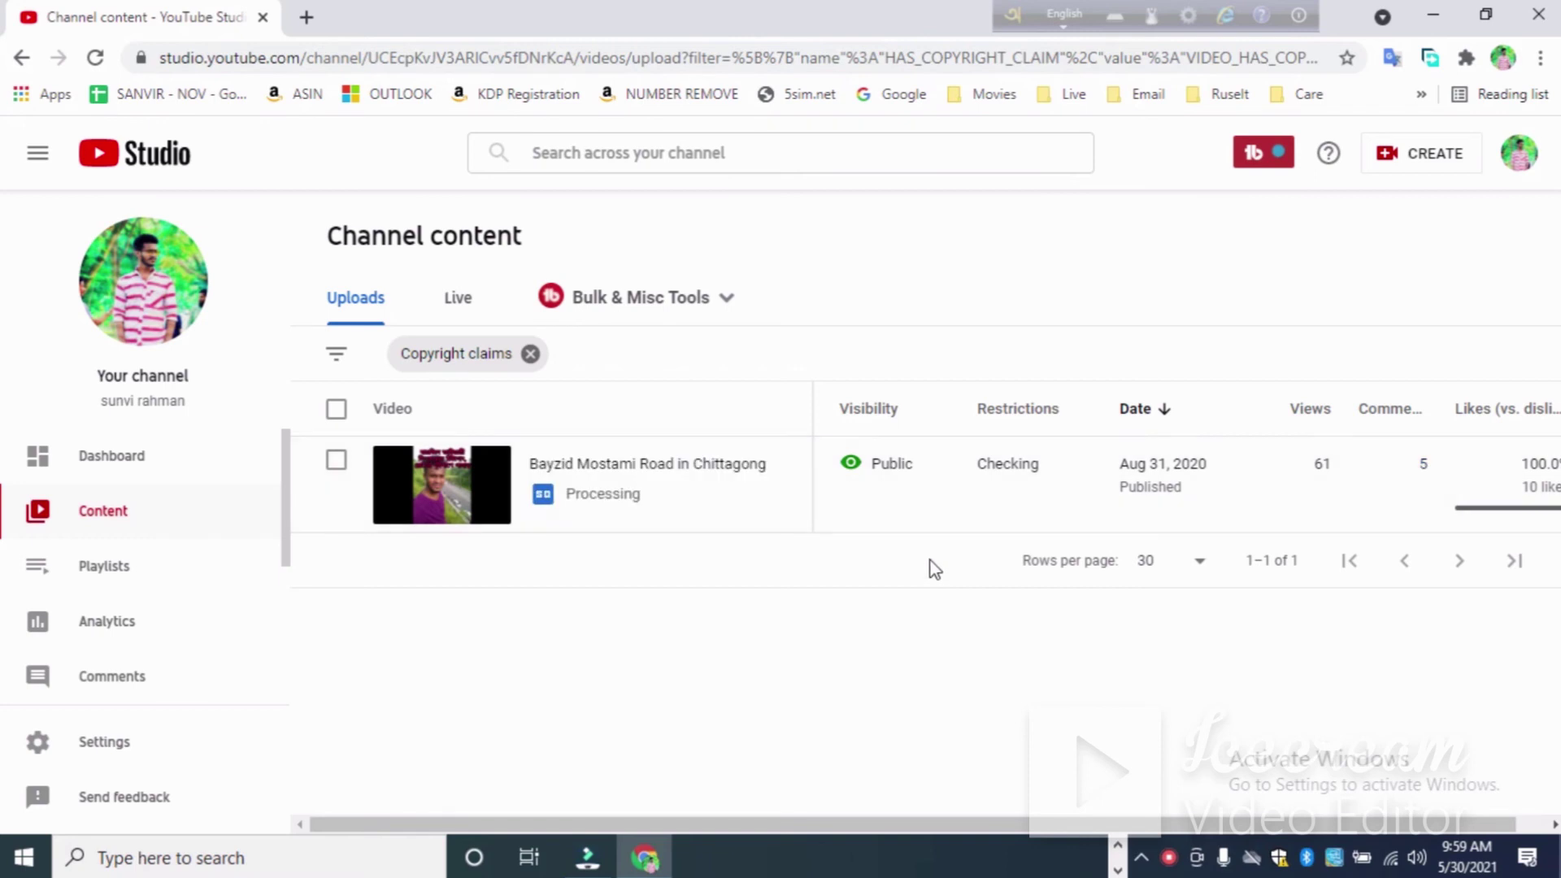
pyautogui.moveTo(1005, 475)
pyautogui.rightClick(1169, 859)
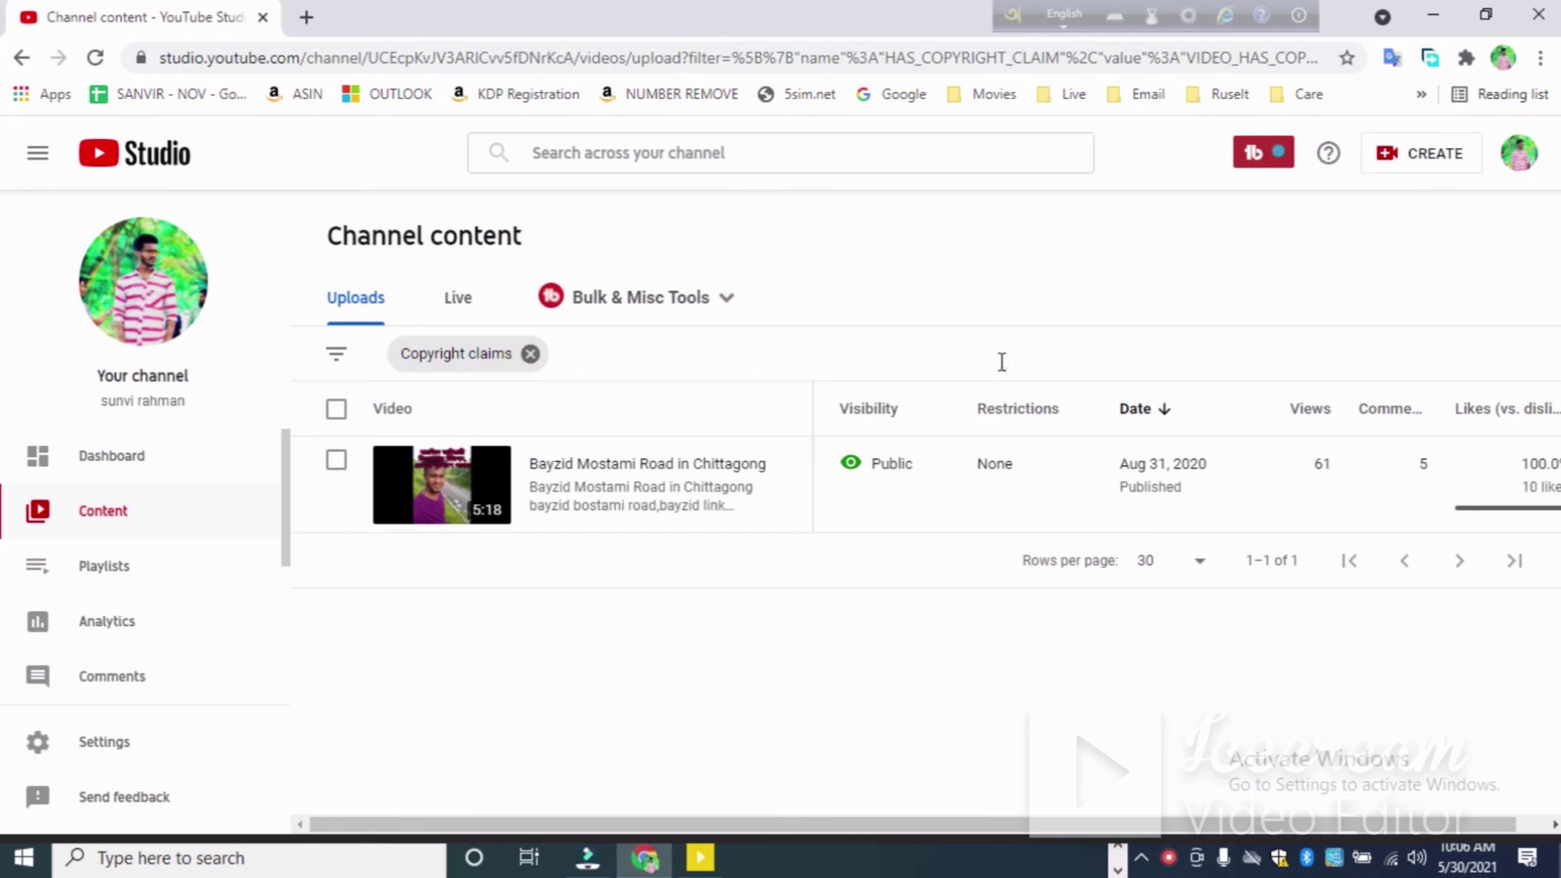
pyautogui.moveTo(1004, 411)
pyautogui.click(122, 526)
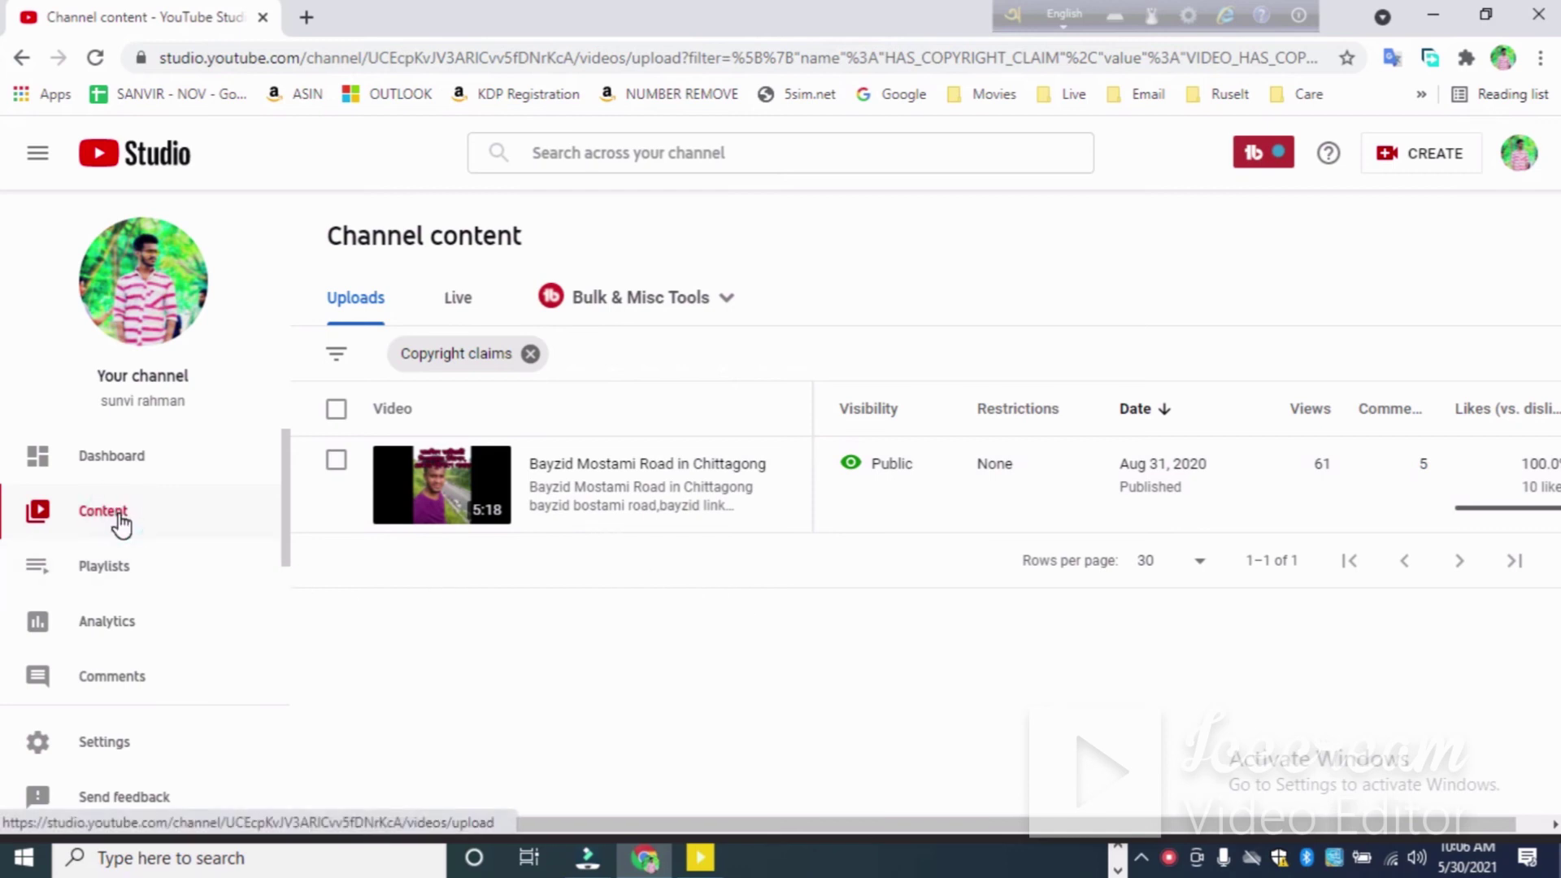
pyautogui.click(116, 457)
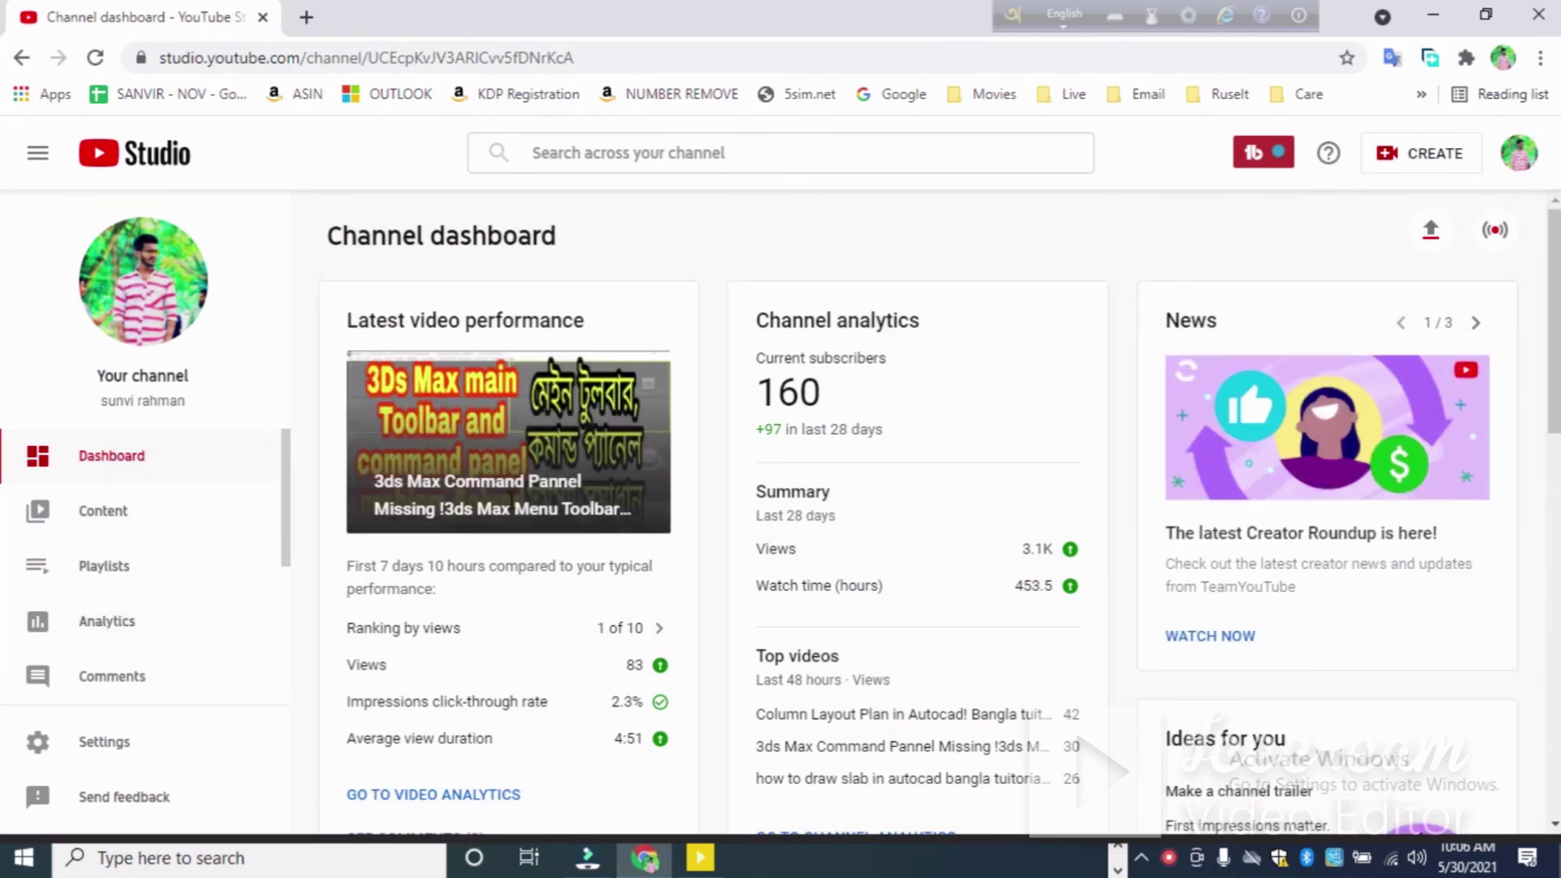
pyautogui.scroll(-3, 230, 579)
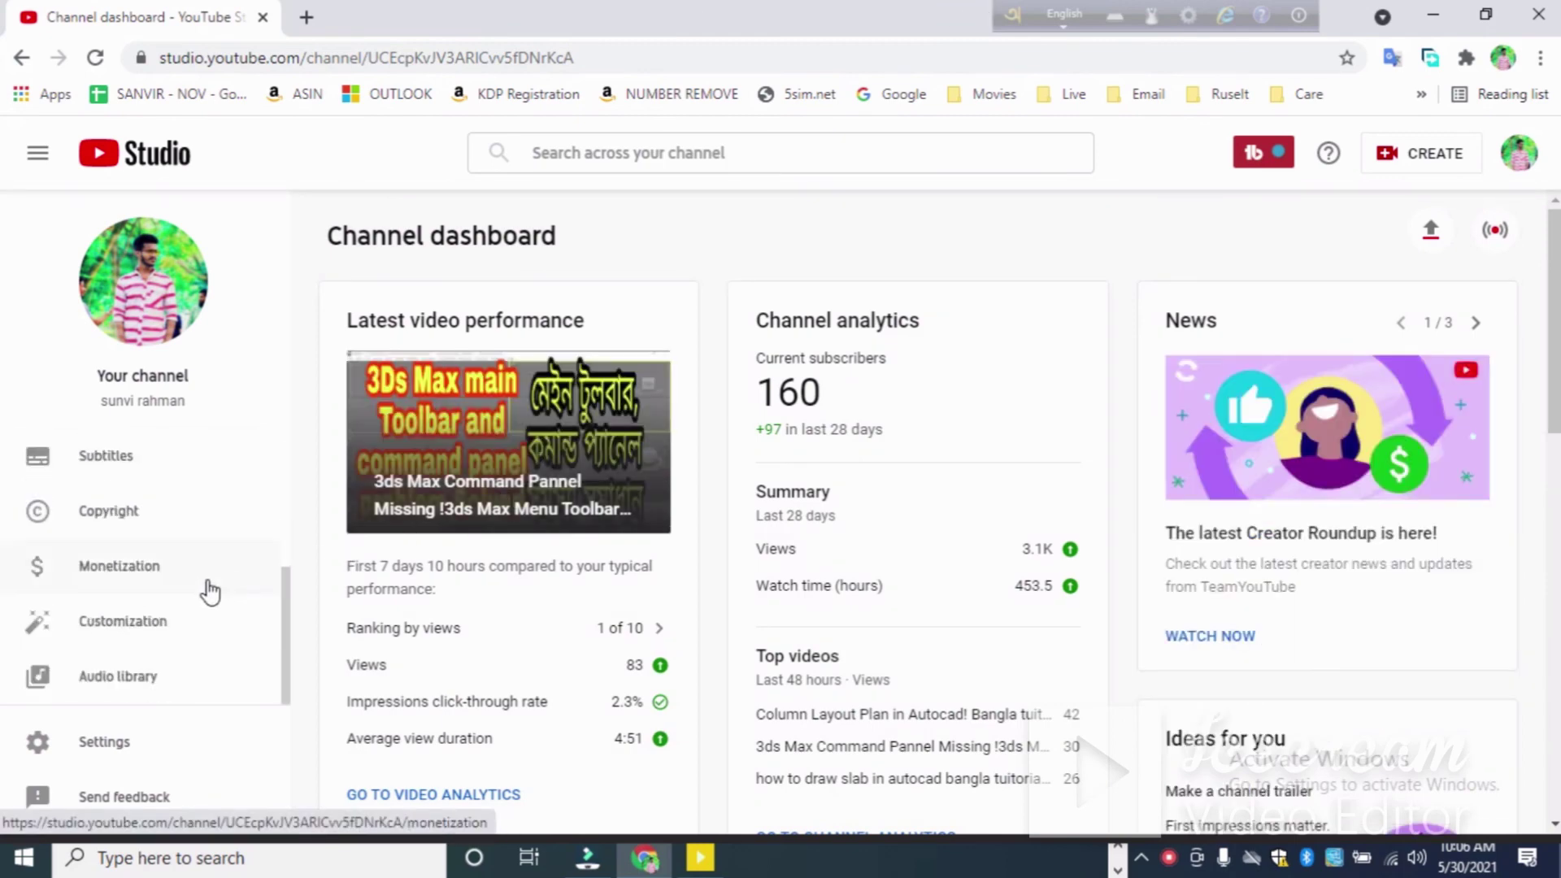
pyautogui.scroll(1, 122, 608)
pyautogui.scroll(3, 120, 608)
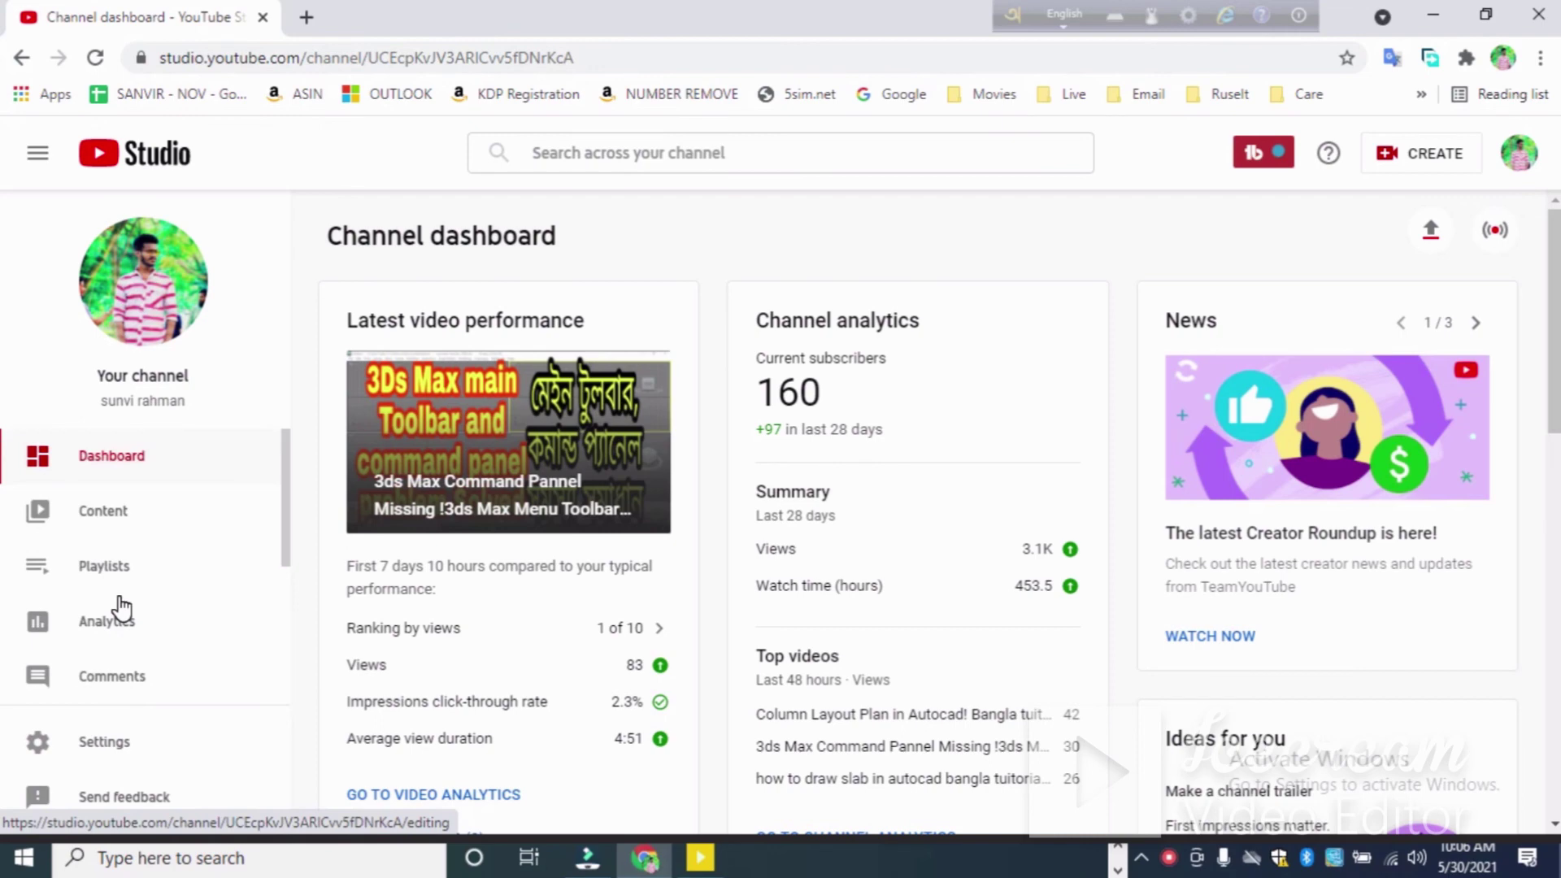
pyautogui.click(114, 509)
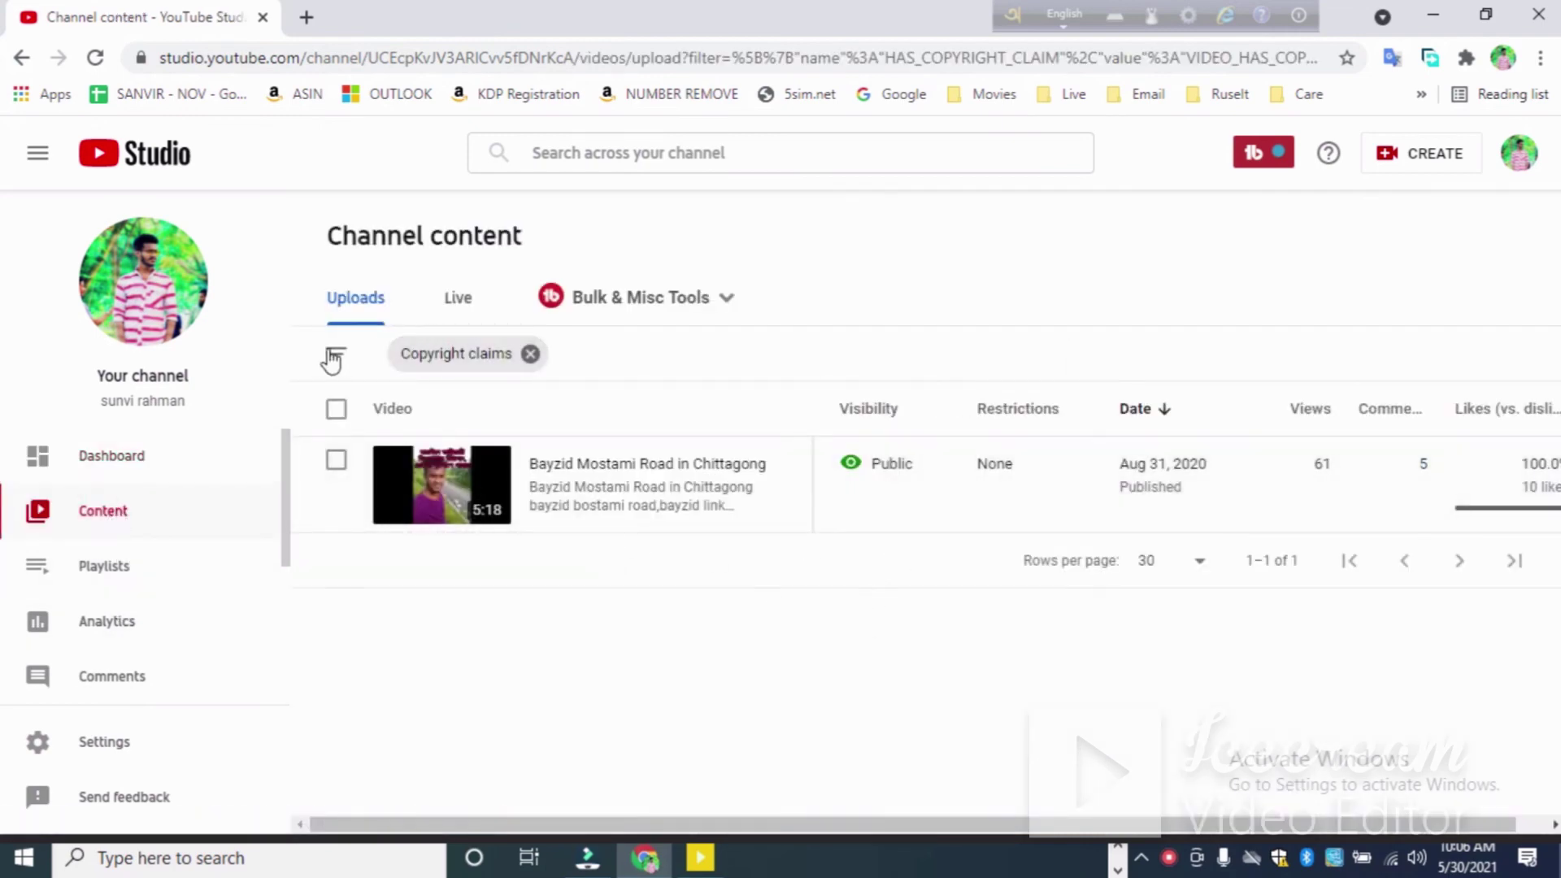
pyautogui.click(334, 359)
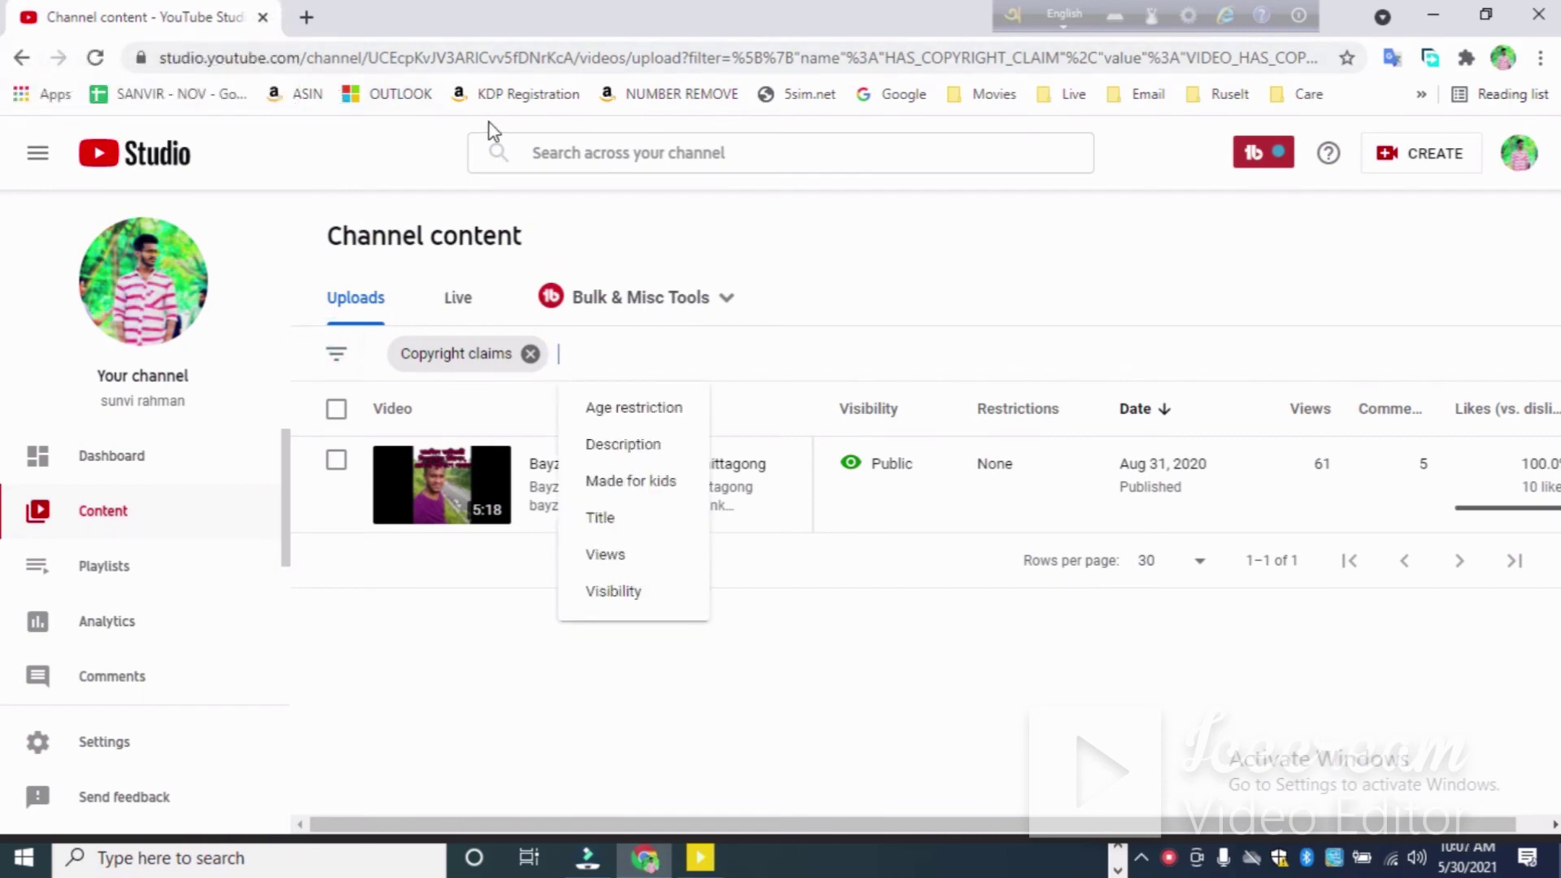
# Return to the YouTube home page and open your own channel page
pyautogui.click(20, 59)
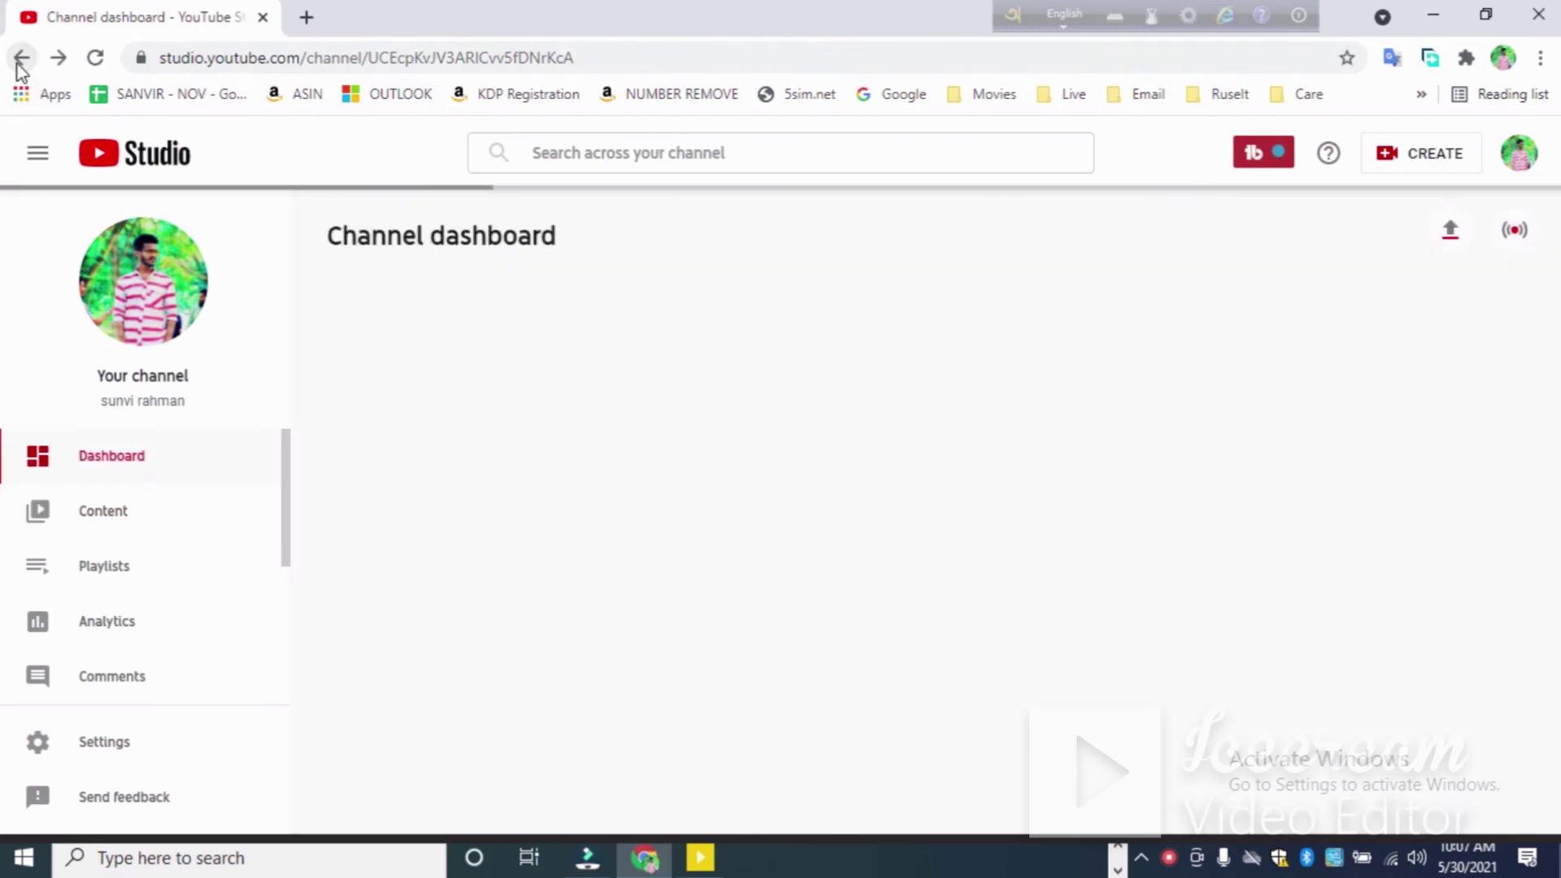
pyautogui.click(21, 61)
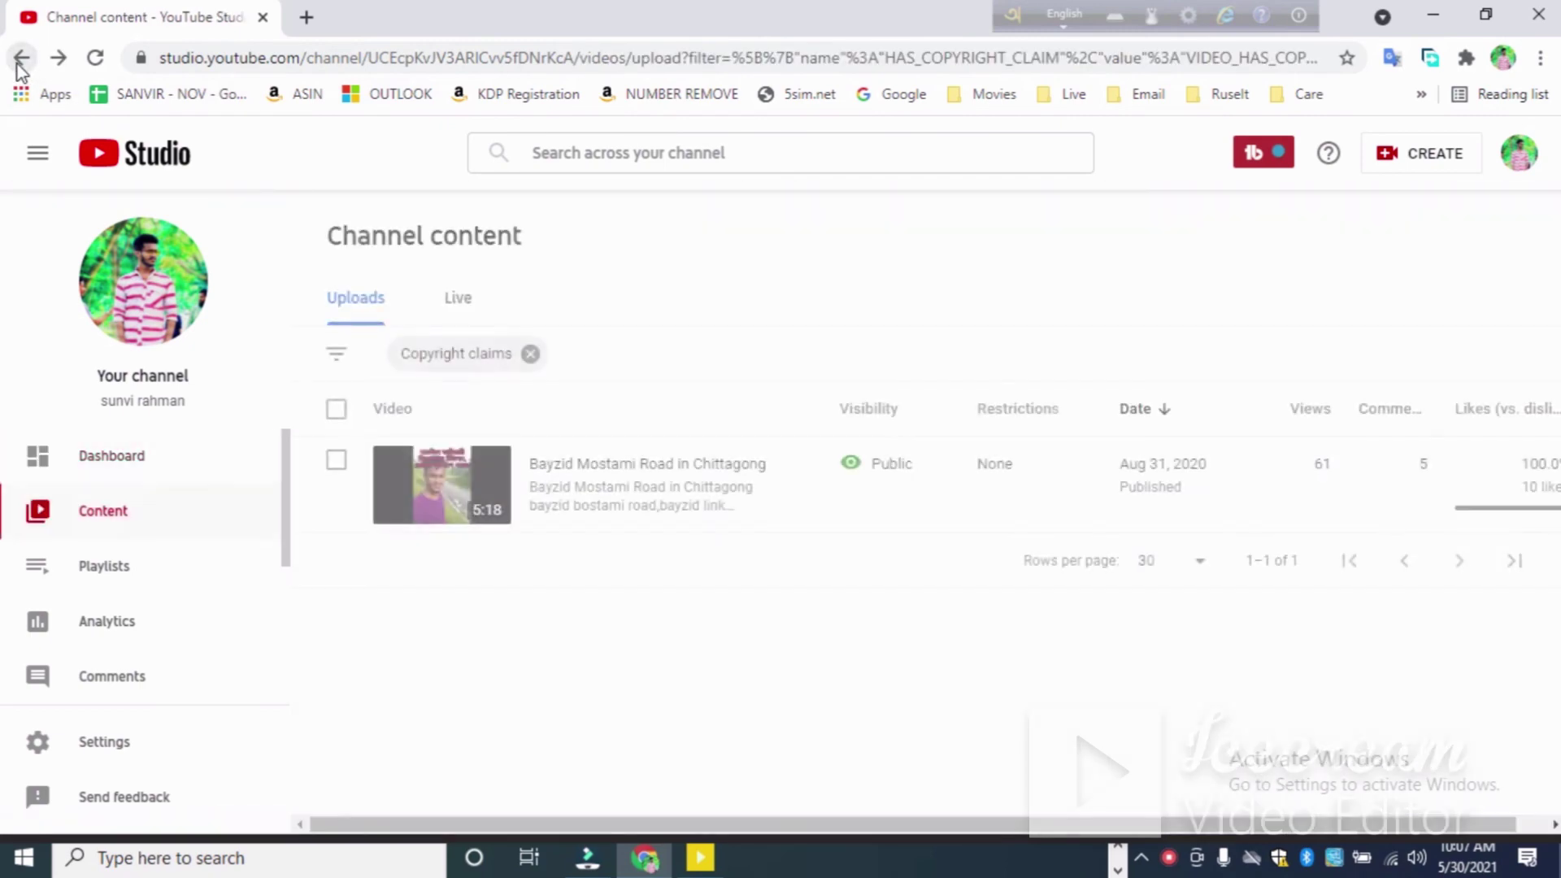
pyautogui.click(20, 61)
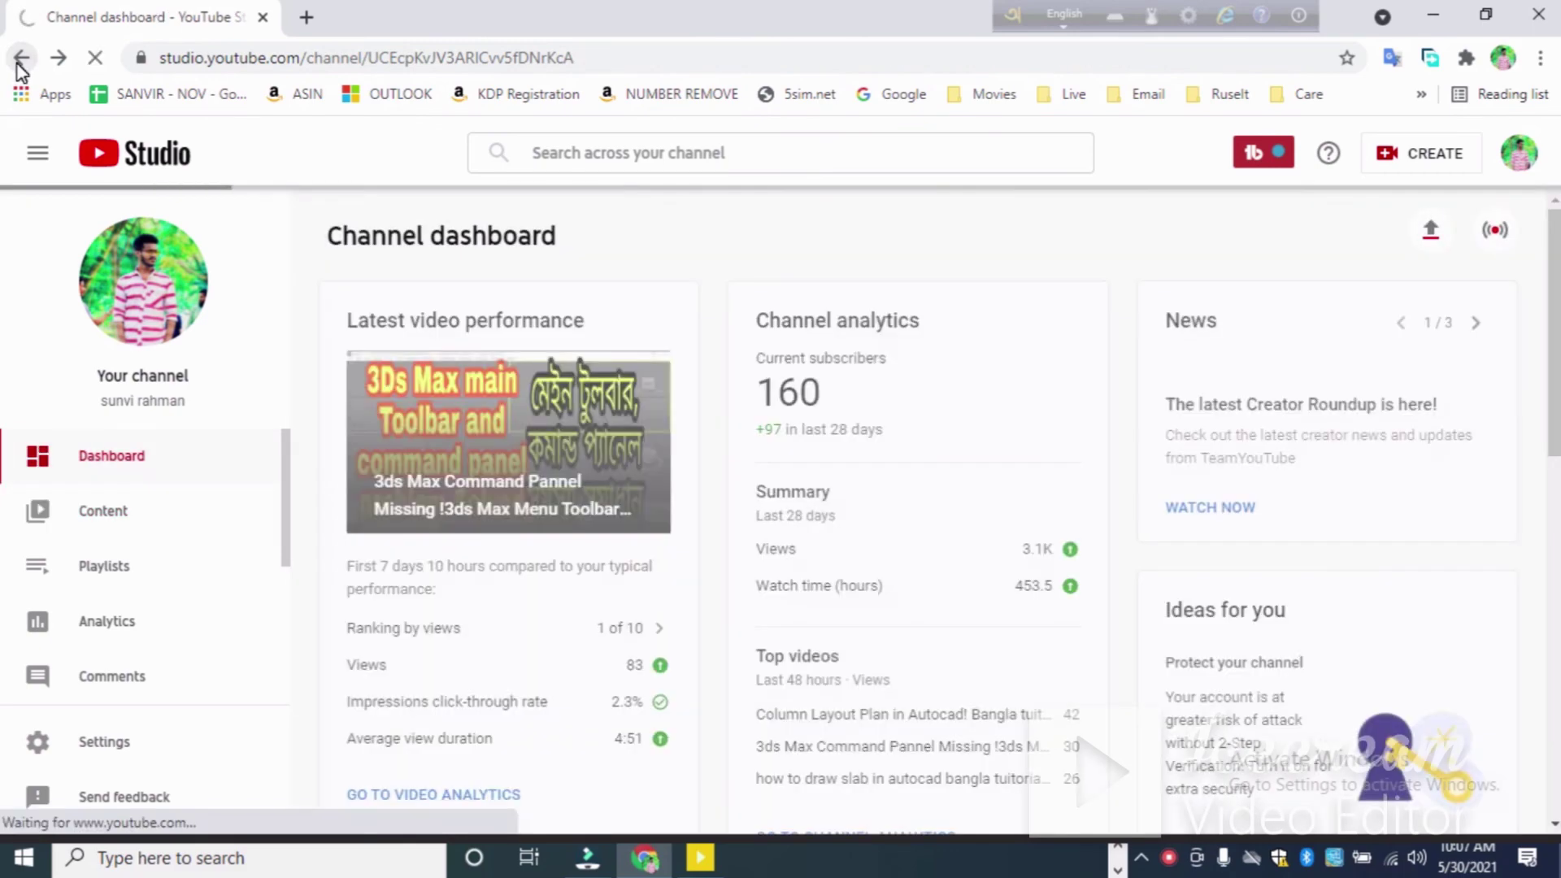
pyautogui.click(21, 59)
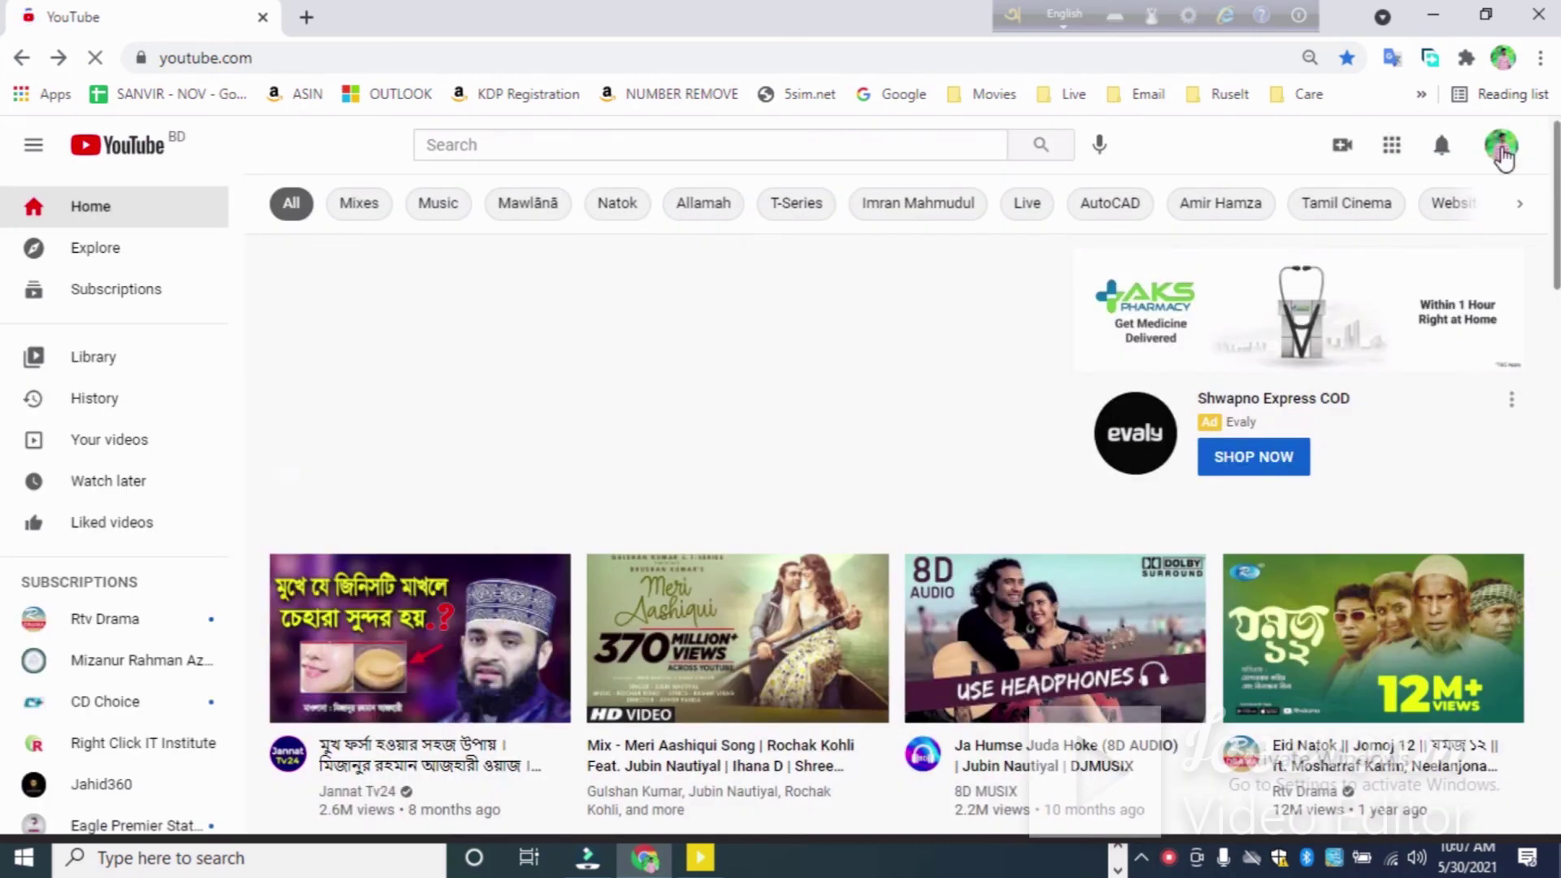
pyautogui.click(1502, 153)
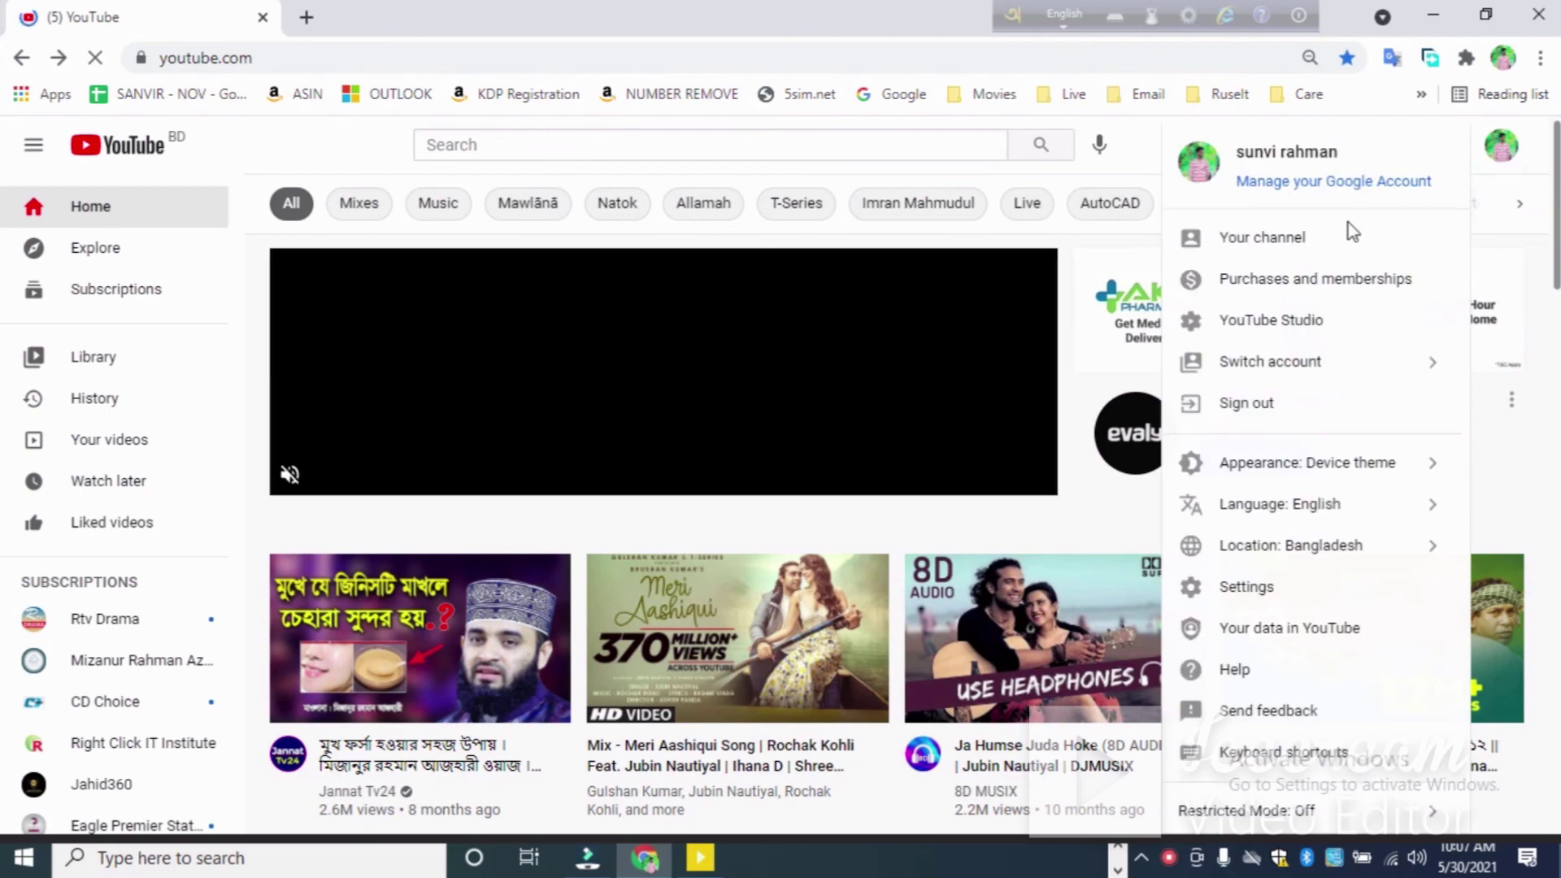
pyautogui.click(1296, 244)
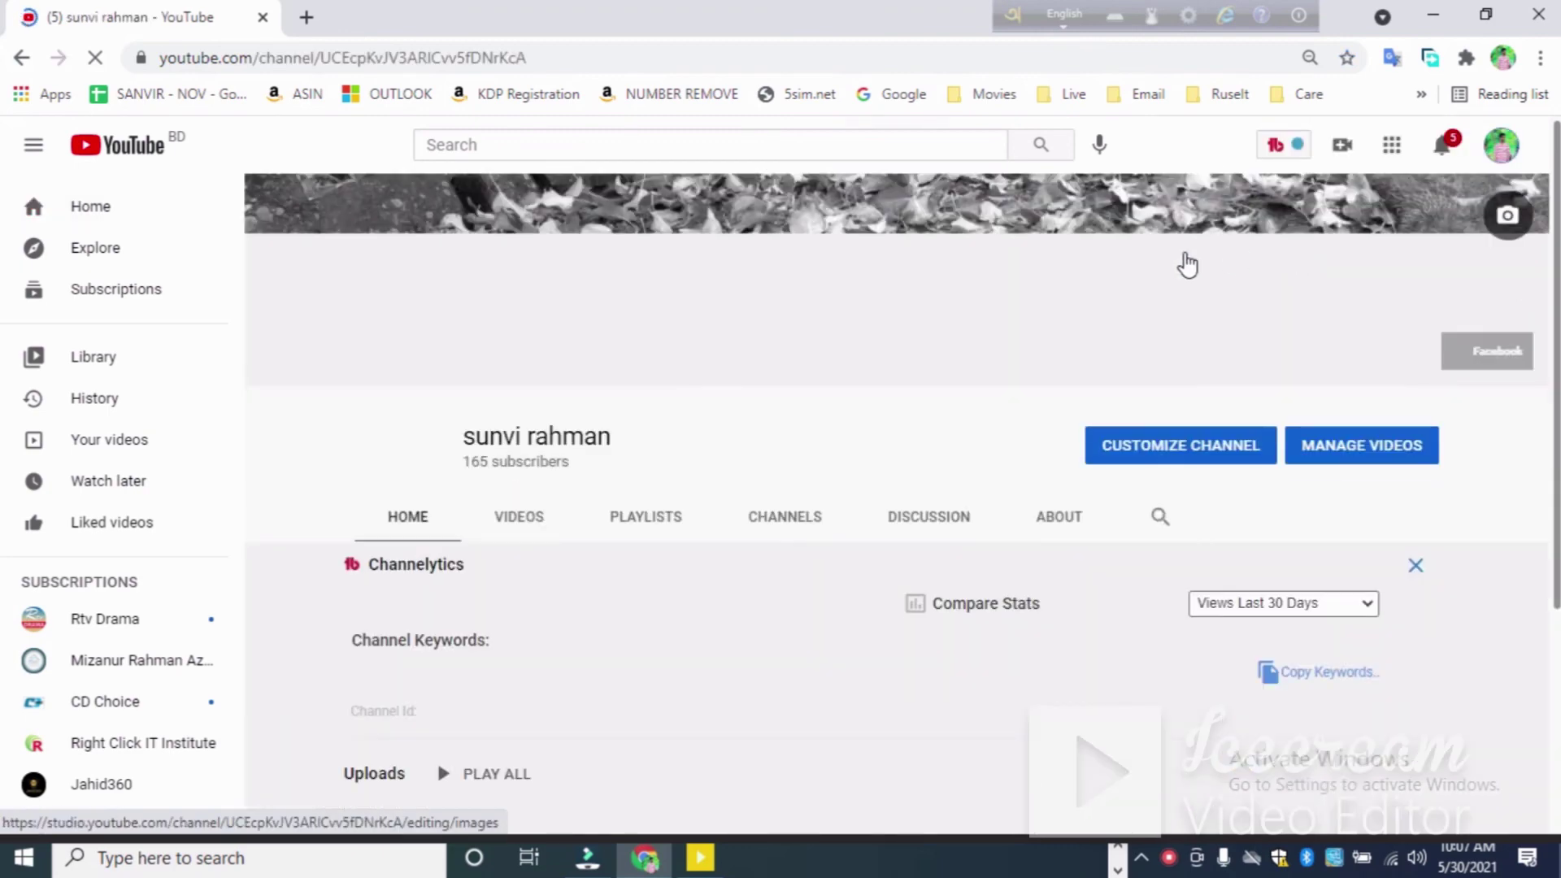
# Open the channel's customization in YouTube Studio from its videos page and display the unfiltered list of uploads
pyautogui.scroll(-3, 561, 427)
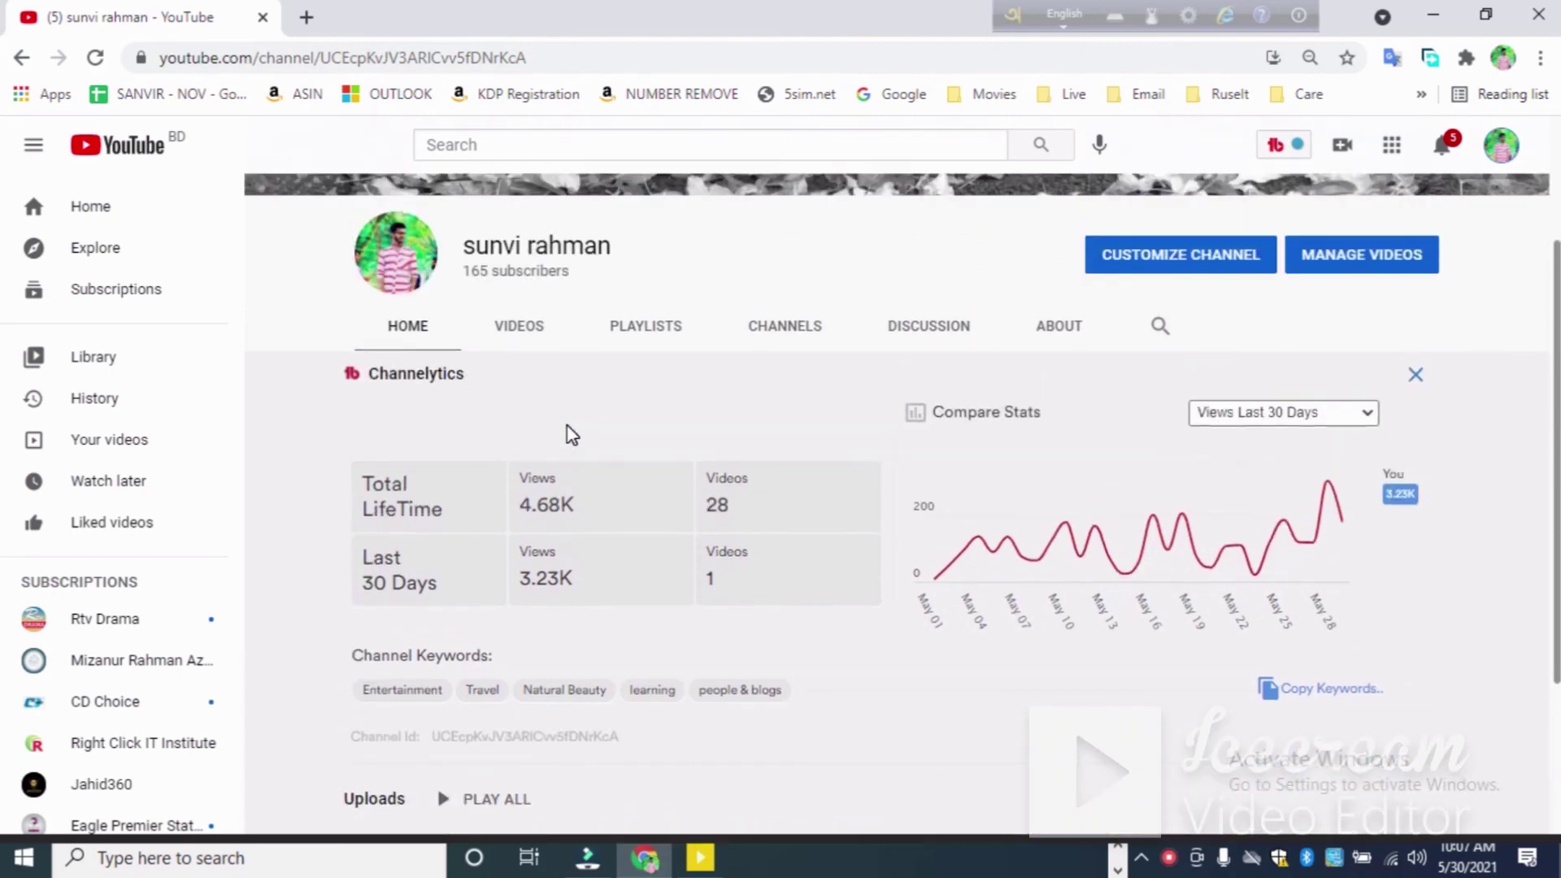
pyautogui.click(524, 333)
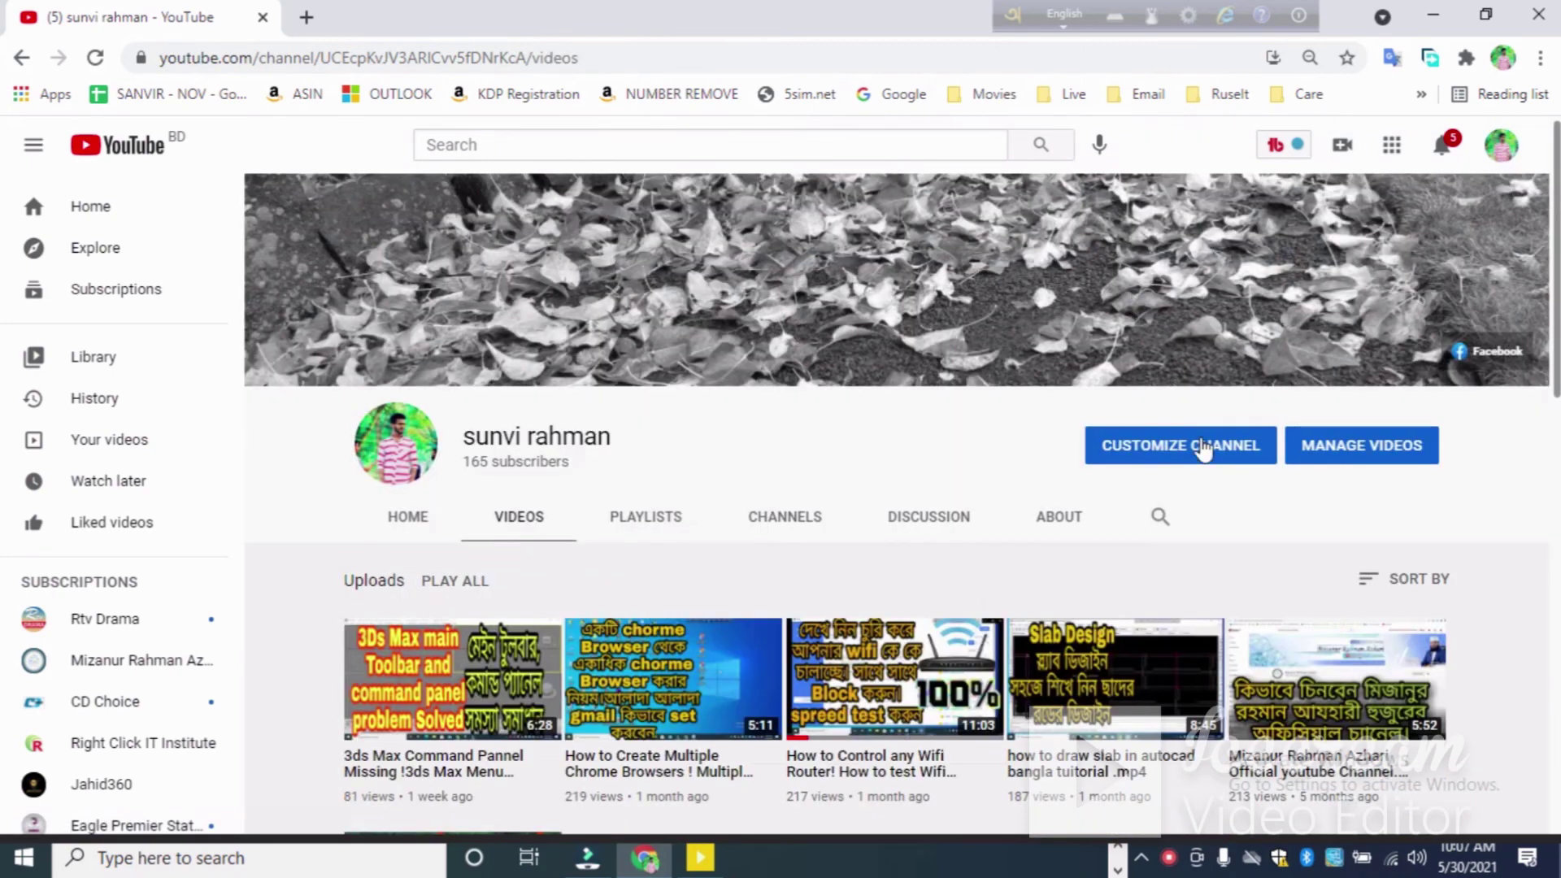
pyautogui.click(1202, 452)
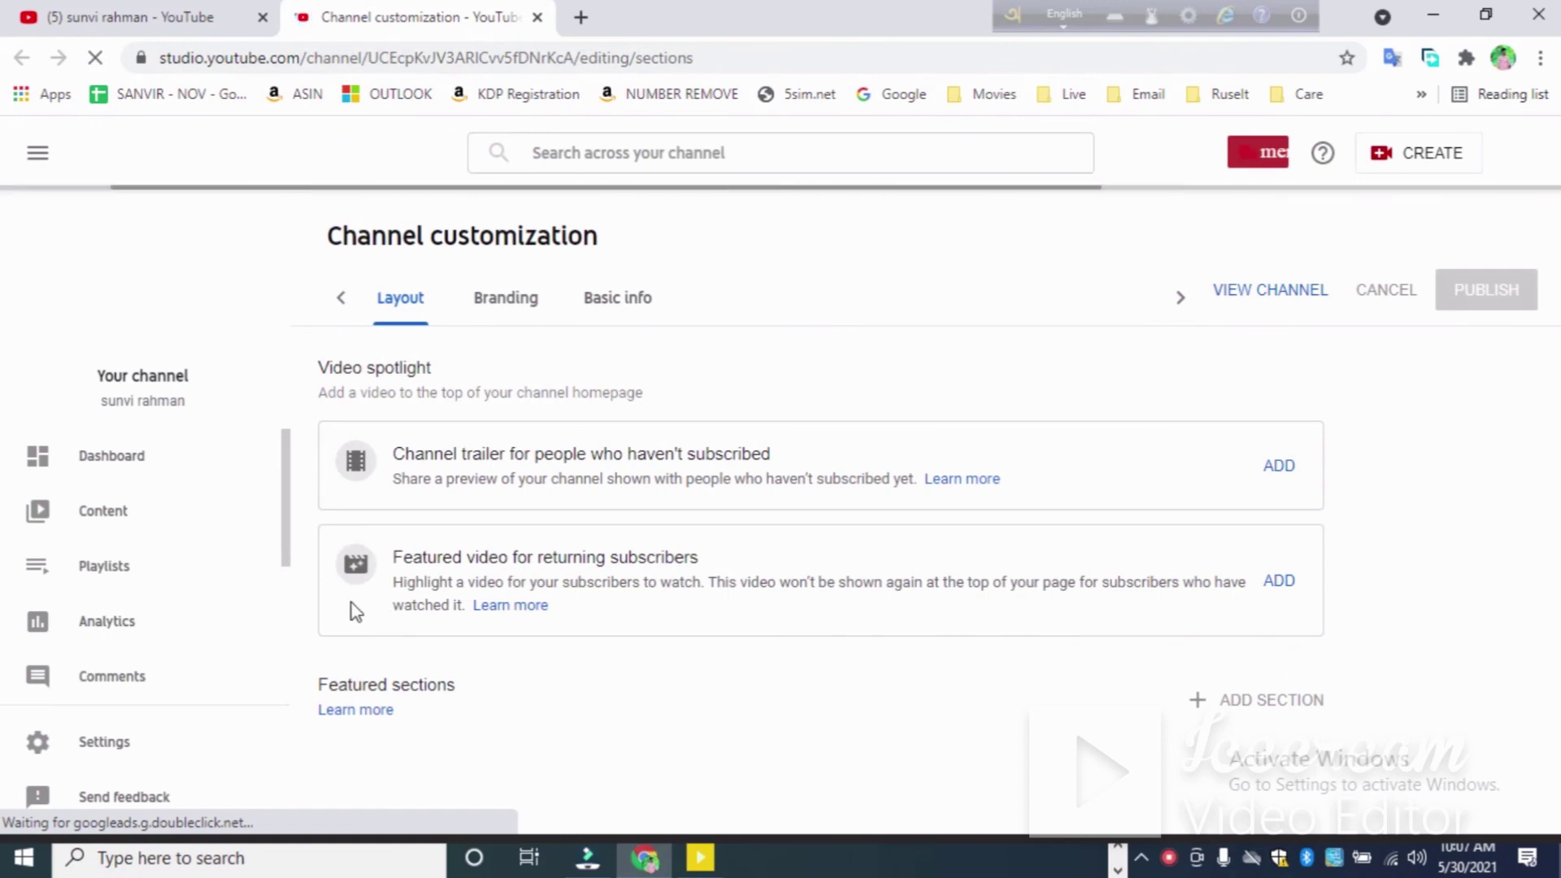
pyautogui.click(108, 521)
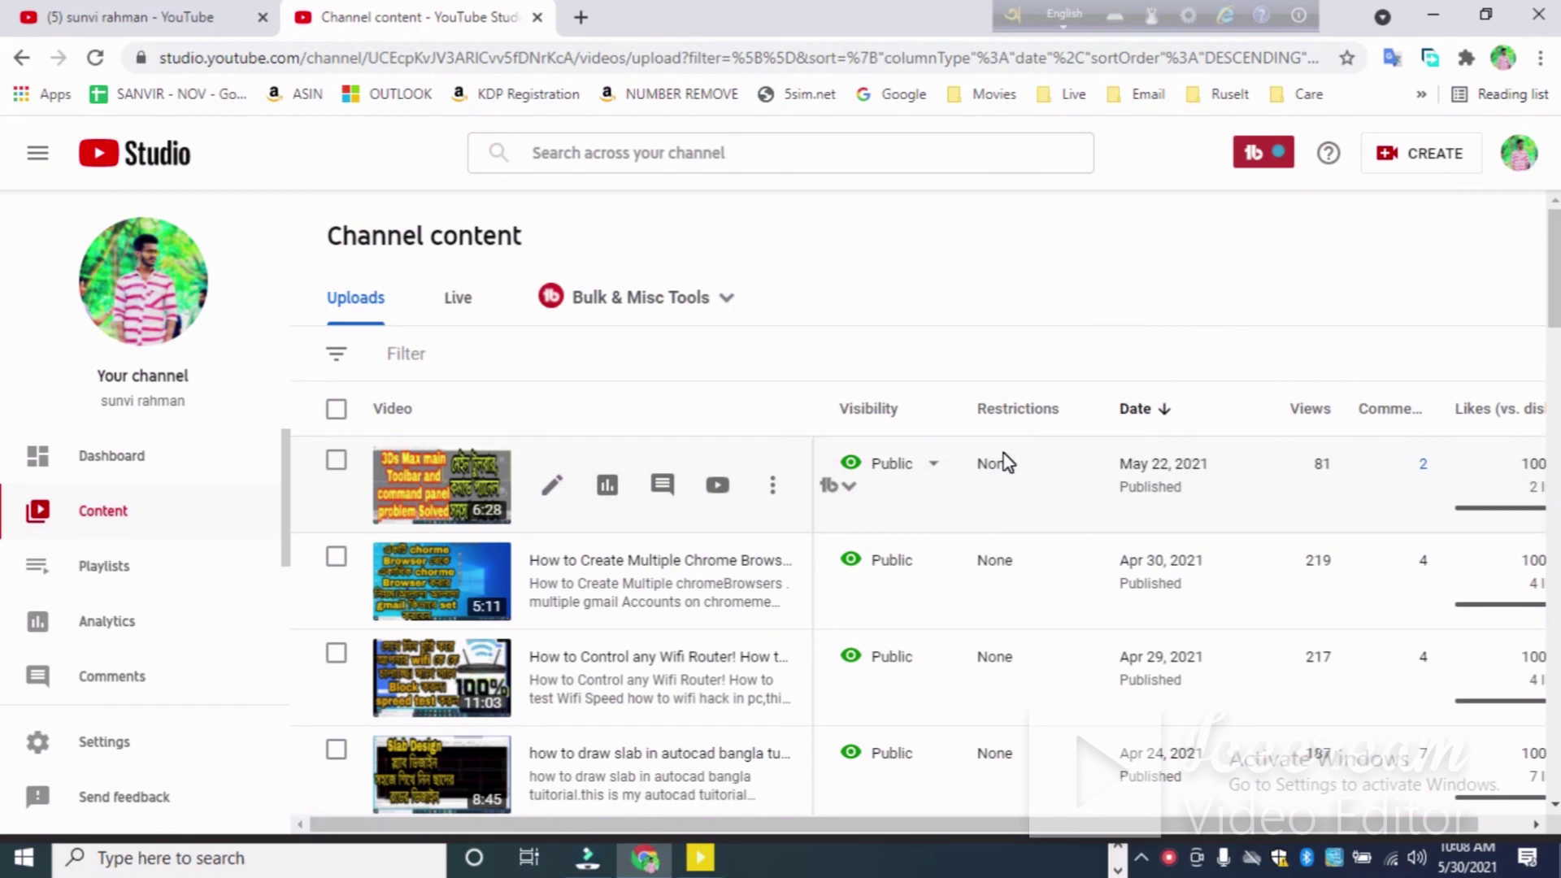
# Check the restrictions of every upload in the channel's content list, down to "Bayzid Mostami Road in Chittagong" and the oldest video
pyautogui.scroll(-8, 1005, 469)
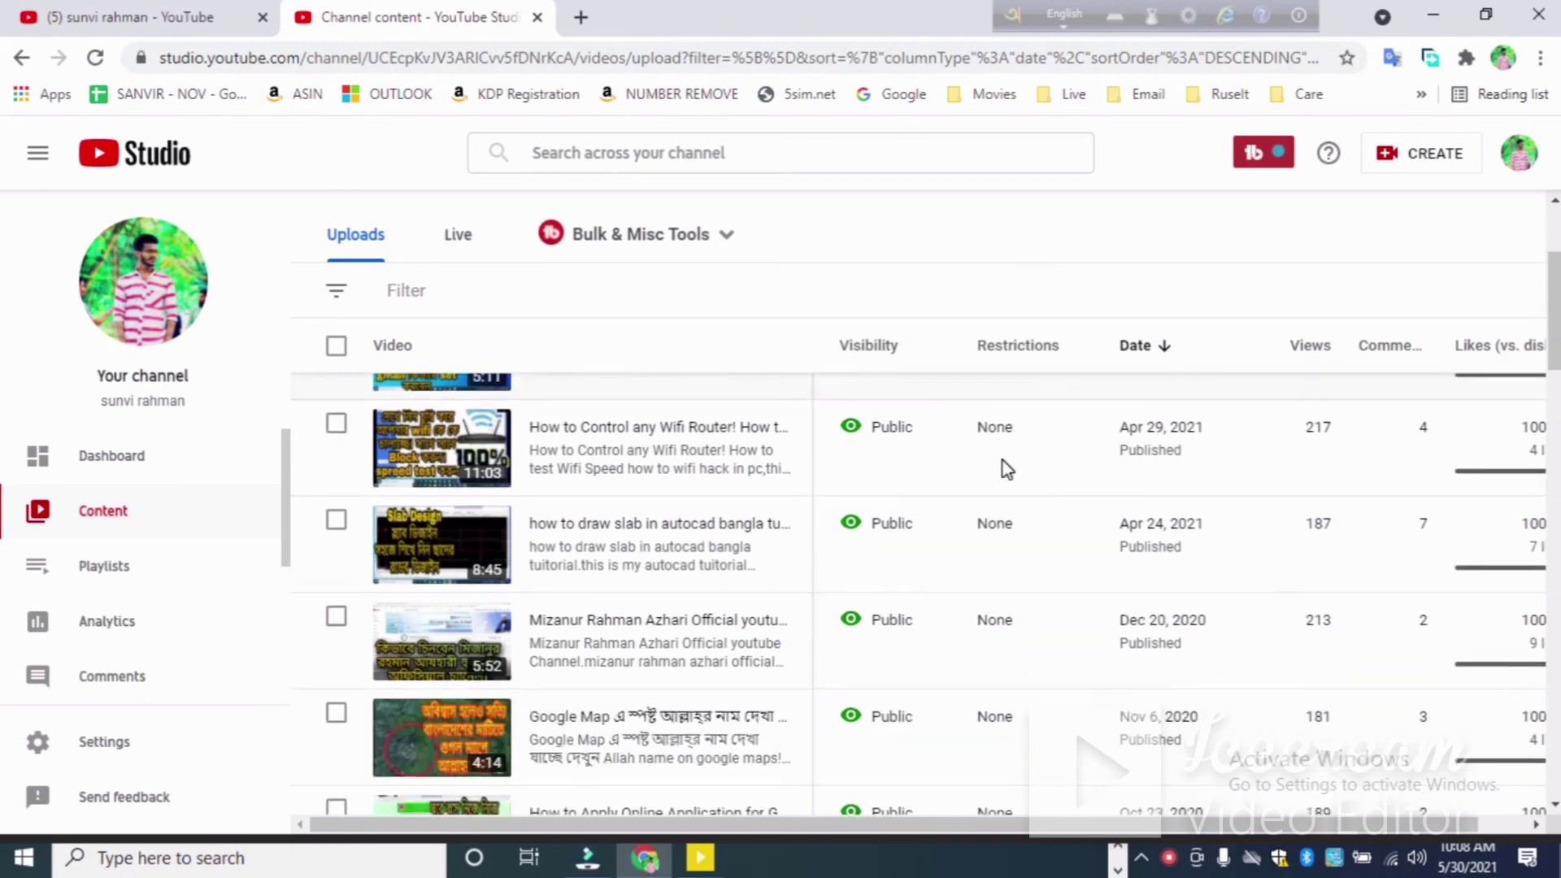
pyautogui.scroll(-15, 1006, 469)
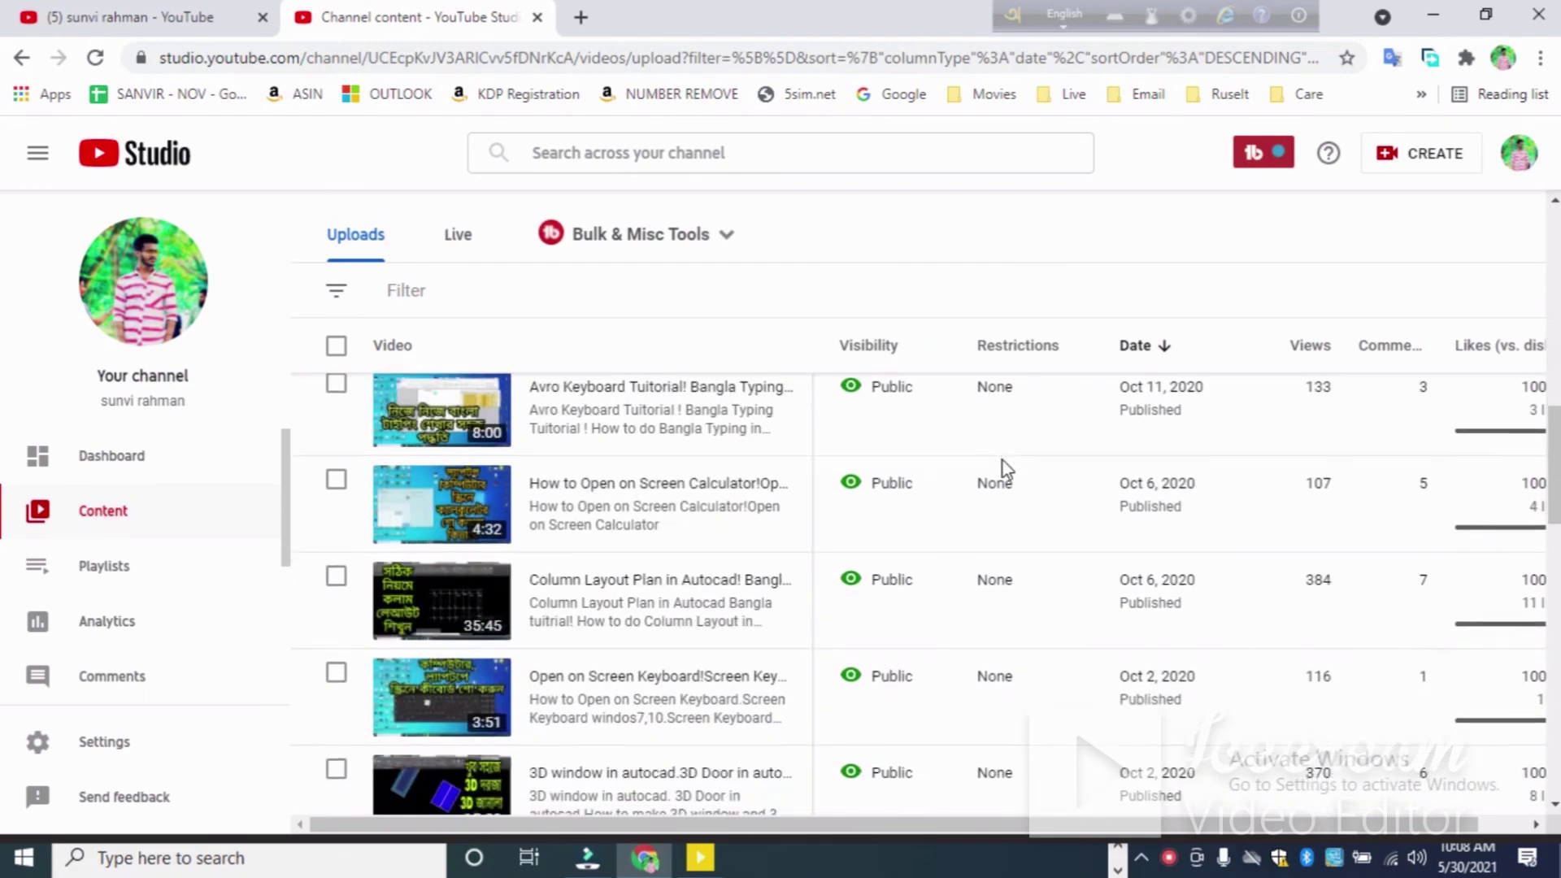
pyautogui.scroll(-10, 1006, 469)
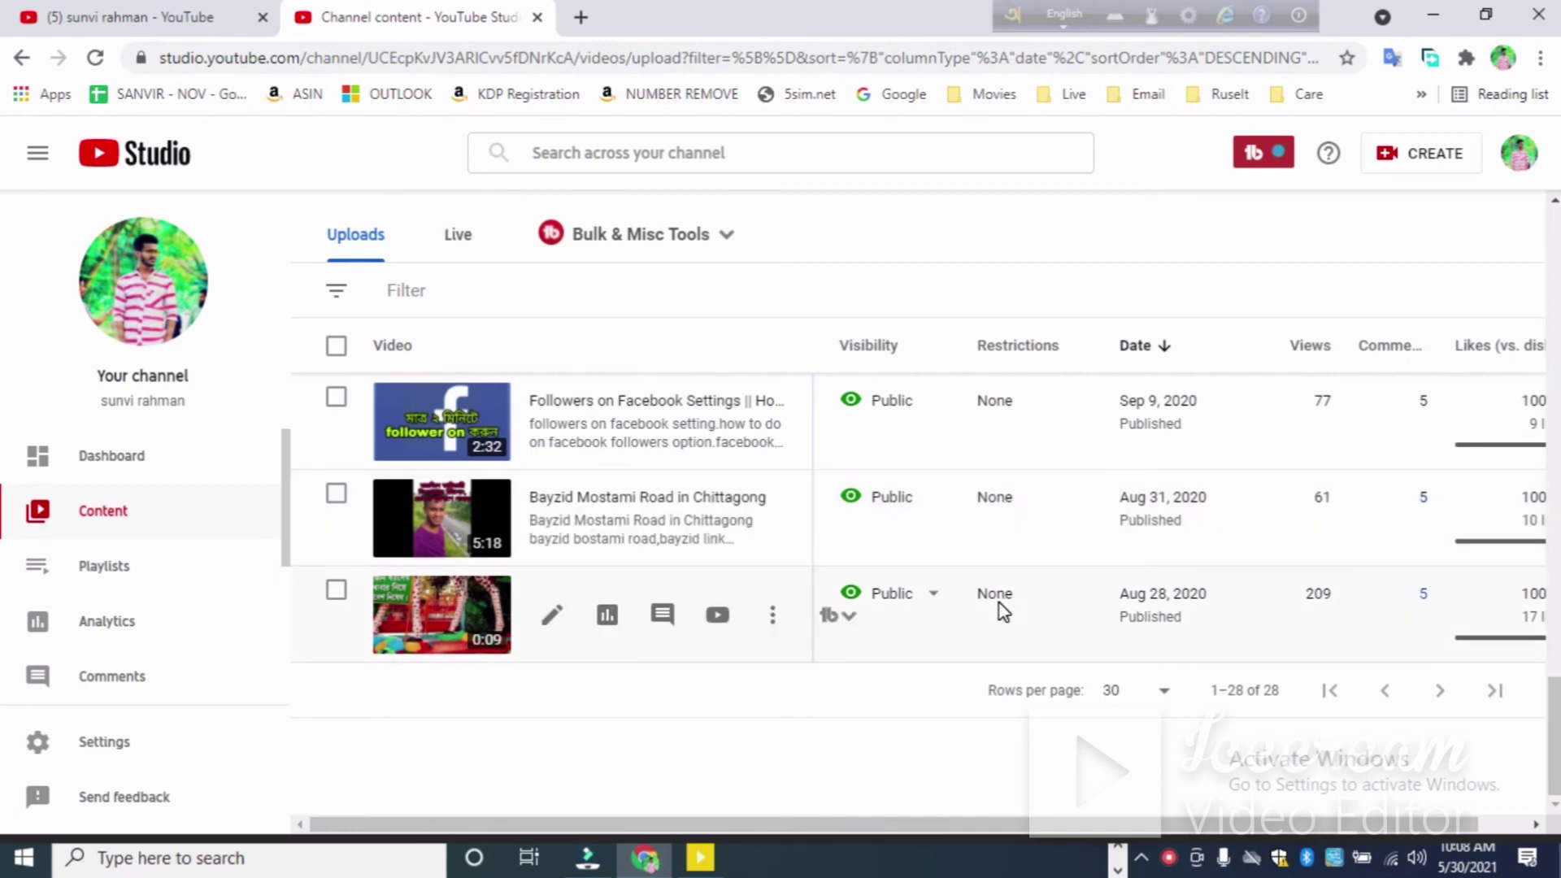
pyautogui.scroll(3, 1000, 606)
pyautogui.scroll(5, 1002, 611)
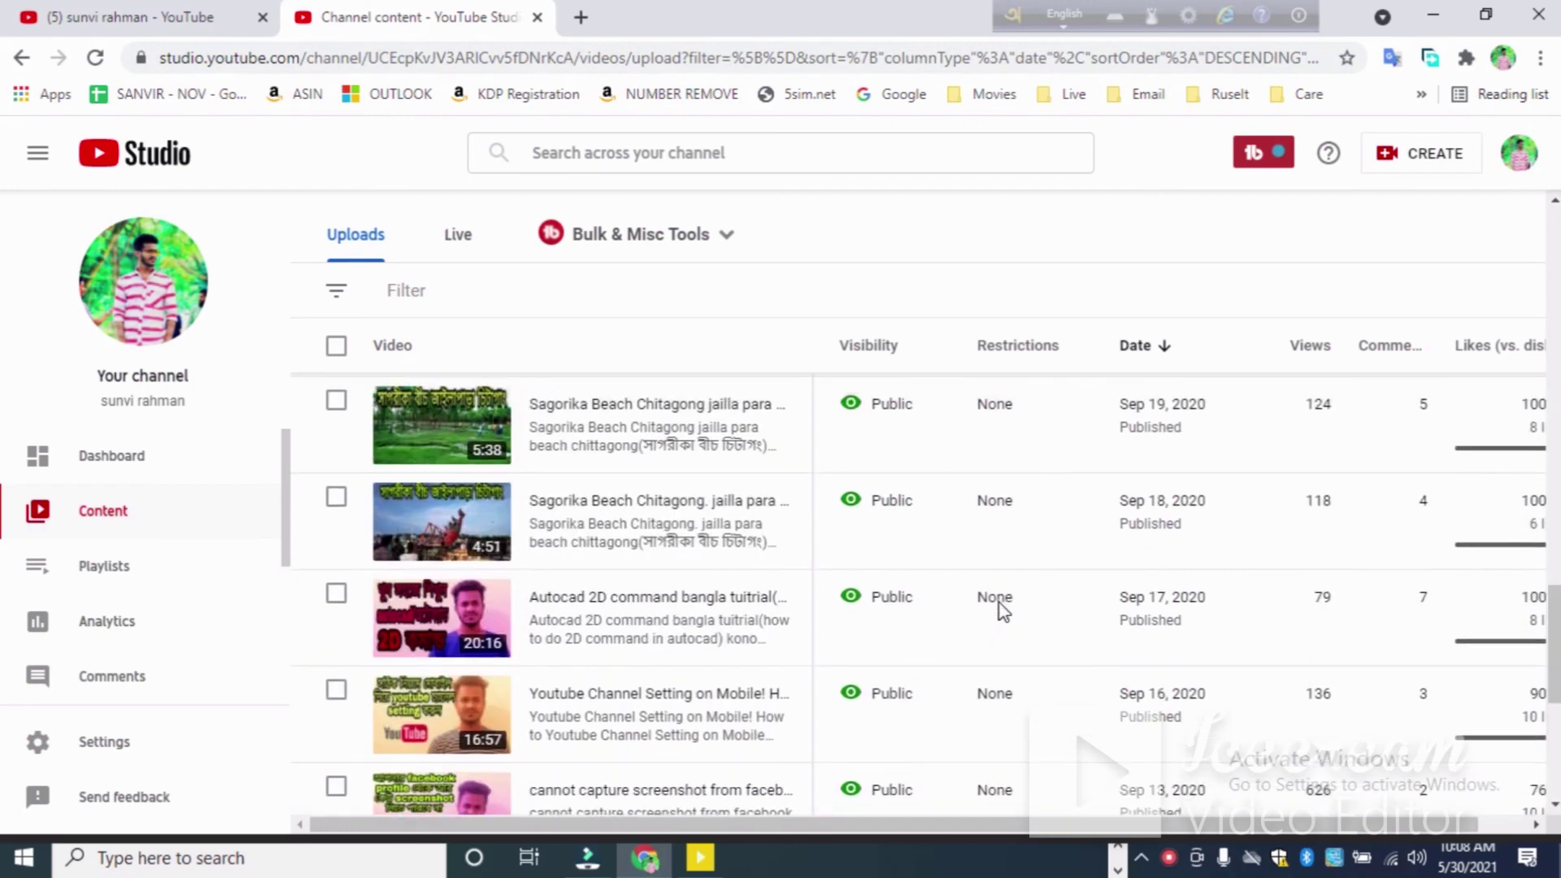
pyautogui.scroll(-4, 1002, 611)
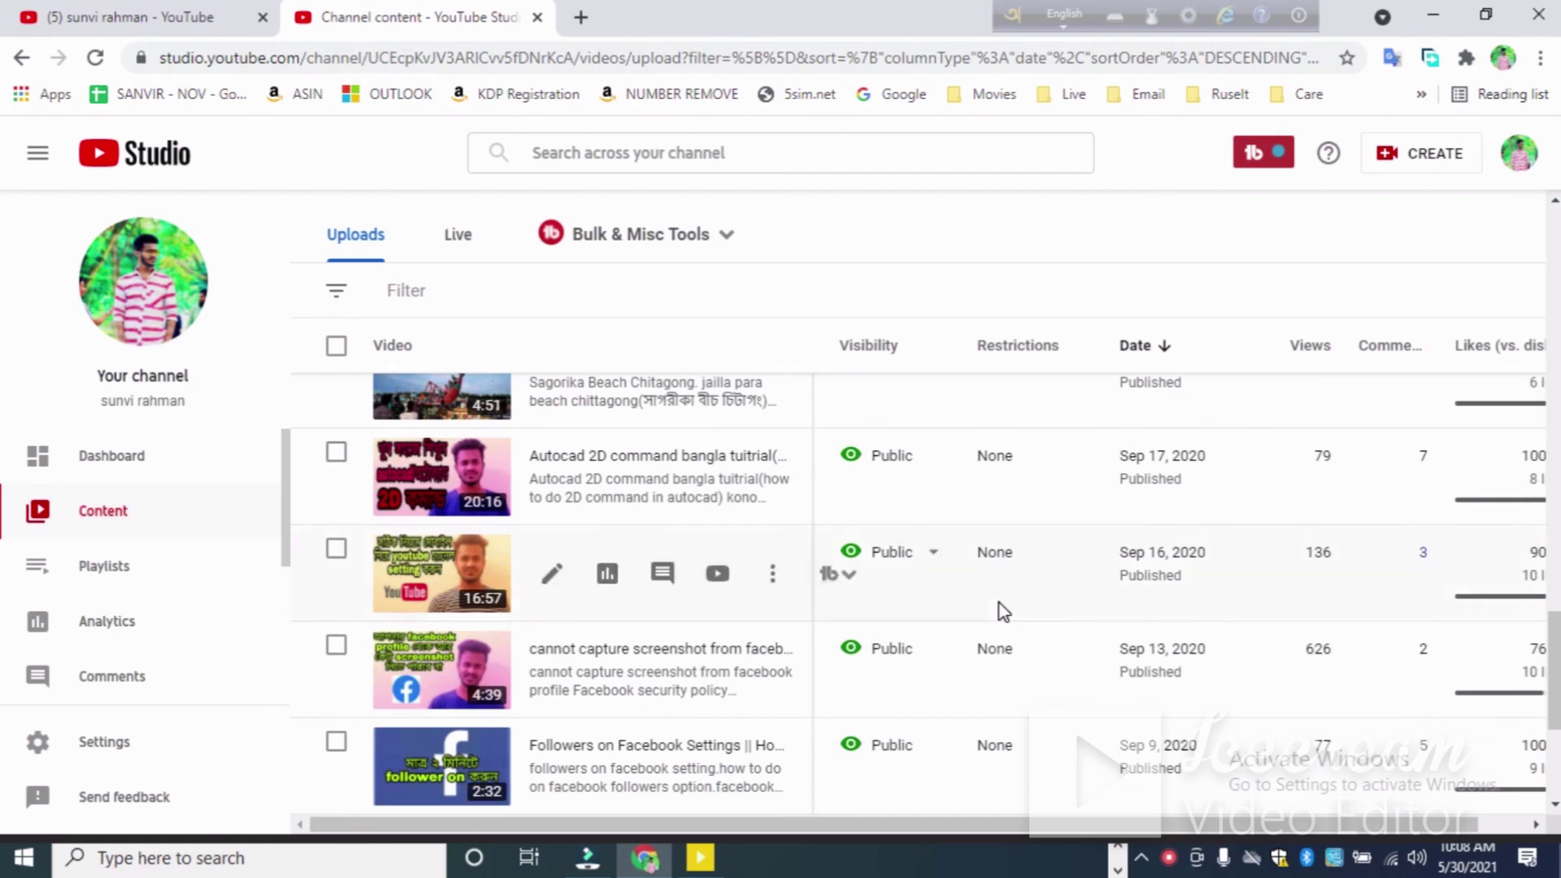
pyautogui.scroll(-3, 1003, 611)
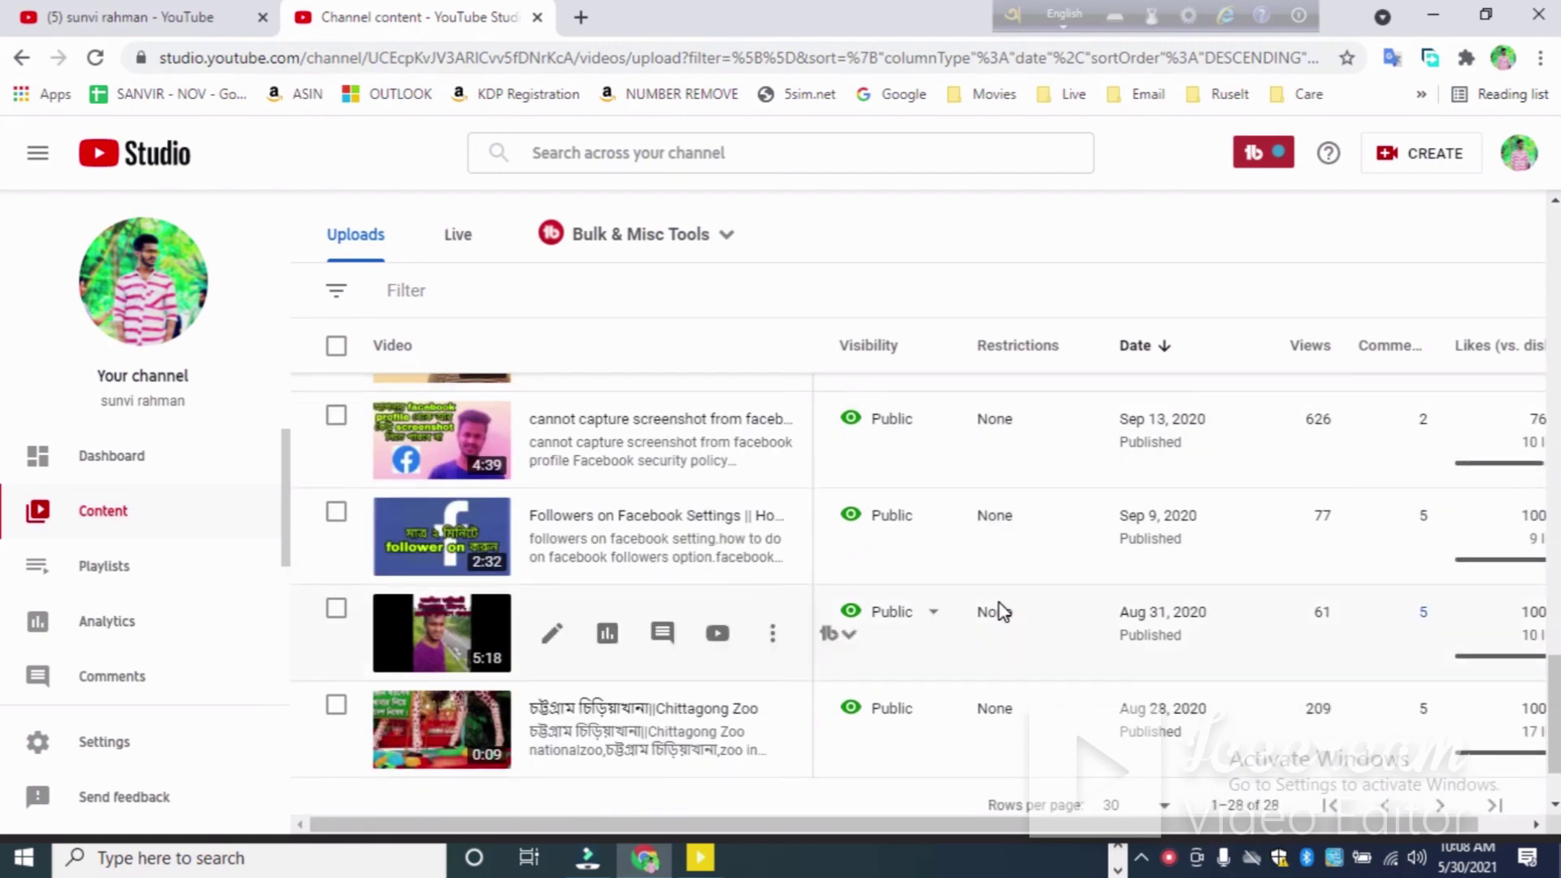